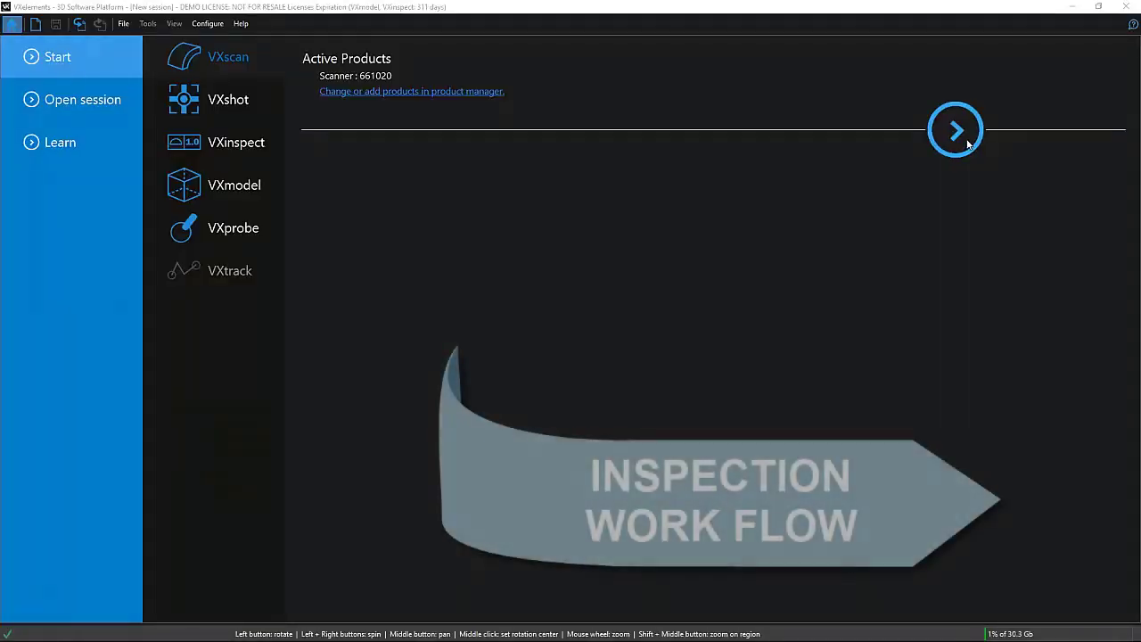
# Start a new scan from the Start page and capture the bracket's top face as Scan 1.
pyautogui.click(967, 141)
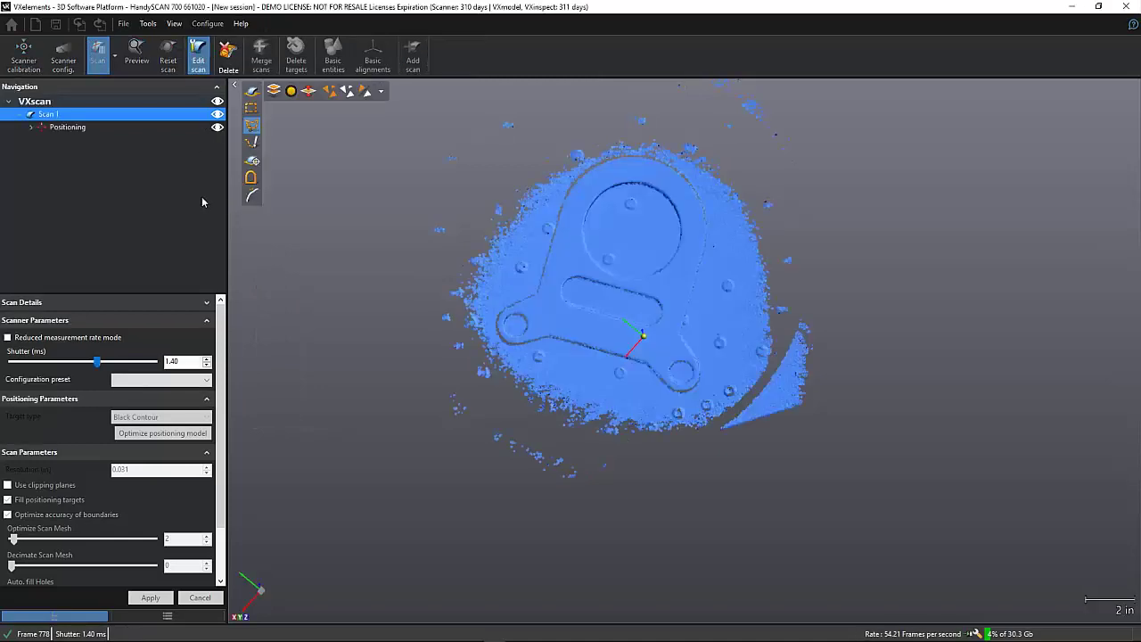
# Delete the background points off the part's face plane from Scan 1.
pyautogui.click(252, 161)
pyautogui.click(633, 235)
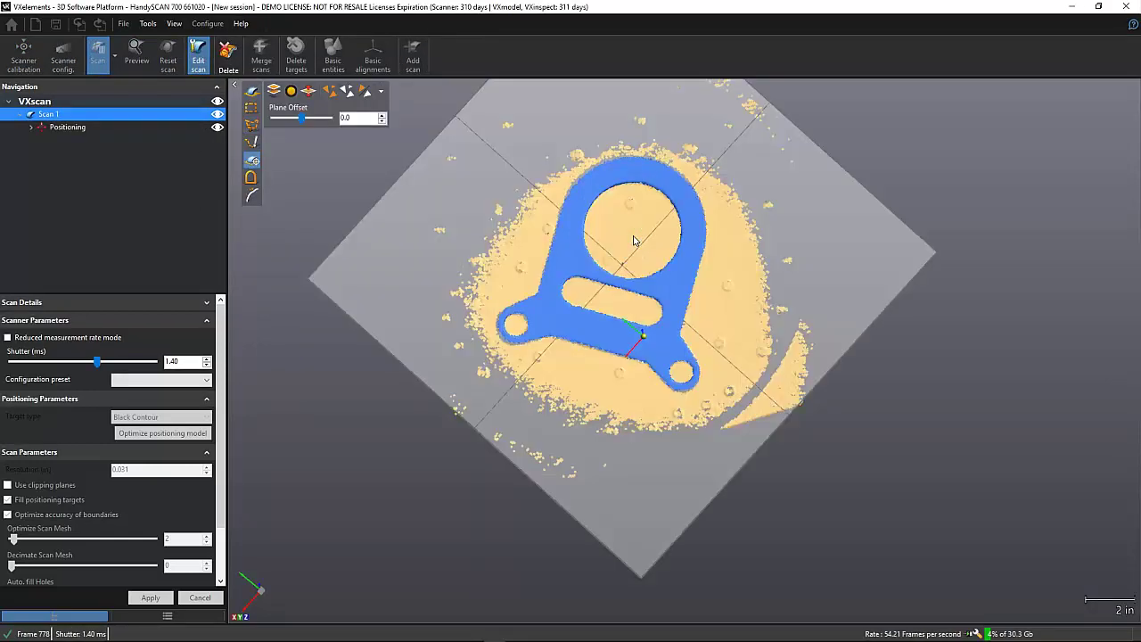
pyautogui.press('Delete')
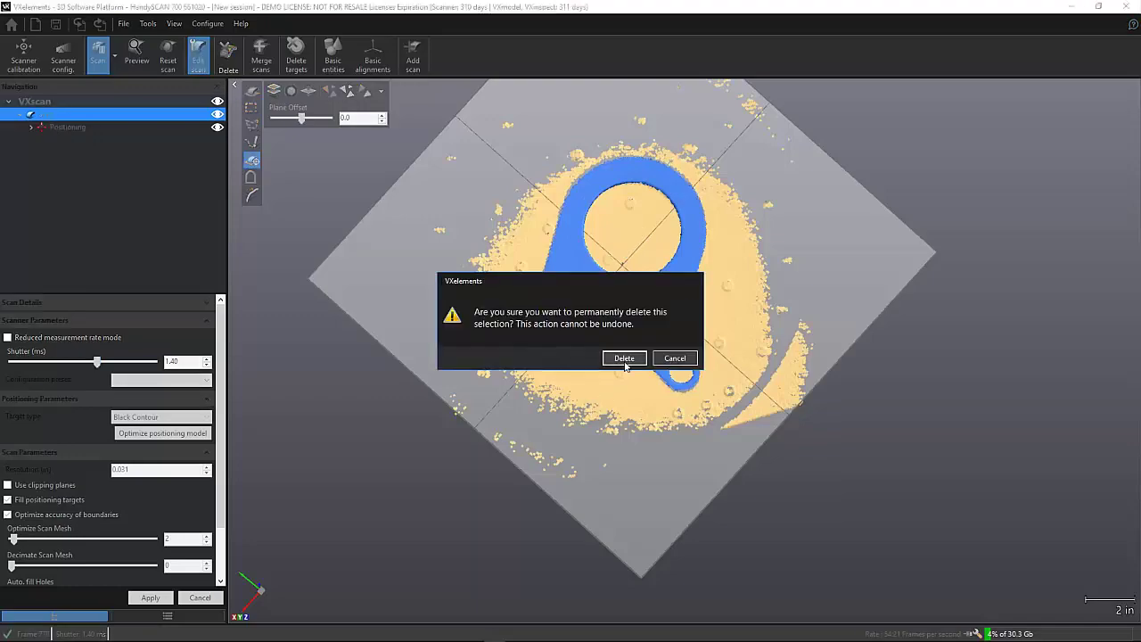
pyautogui.click(622, 360)
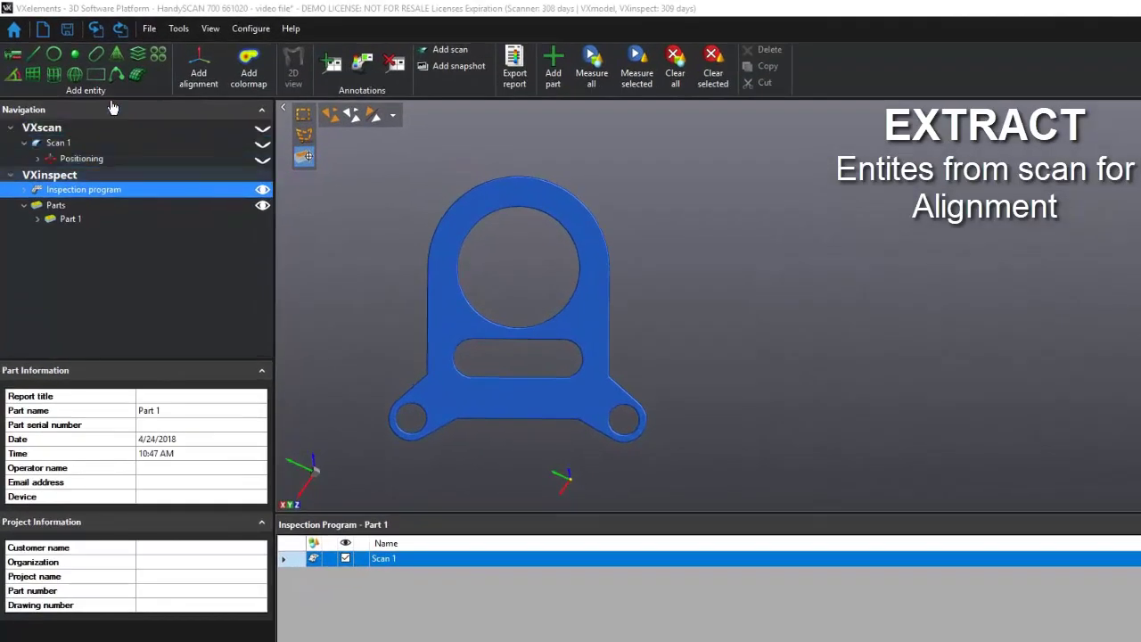
# Create plane TOP PLANE as datum A, measured by Mesh on Scan 1 with nominal None.
pyautogui.click(36, 76)
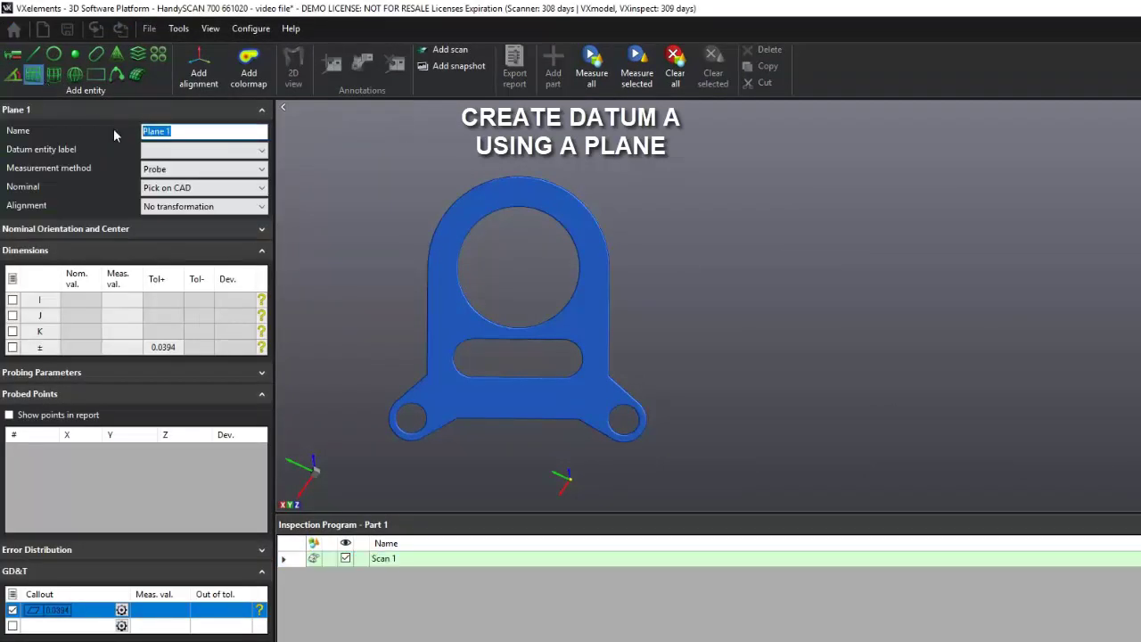
pyautogui.write('TOP PLANE')
pyautogui.click(187, 150)
pyautogui.click(170, 178)
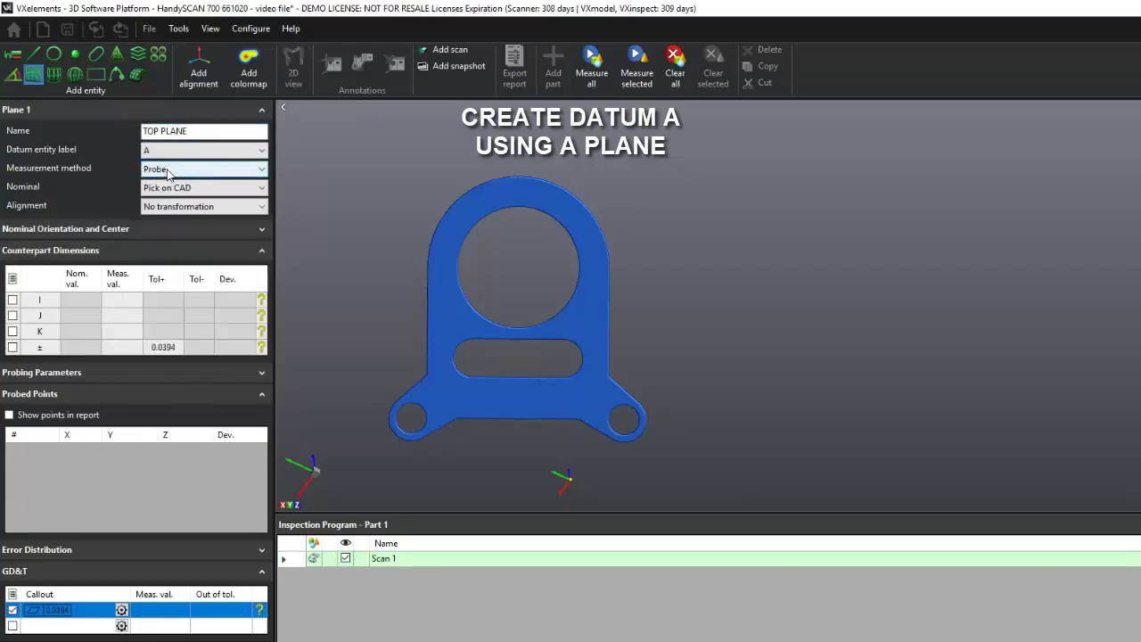
pyautogui.click(168, 170)
pyautogui.click(169, 188)
pyautogui.click(168, 192)
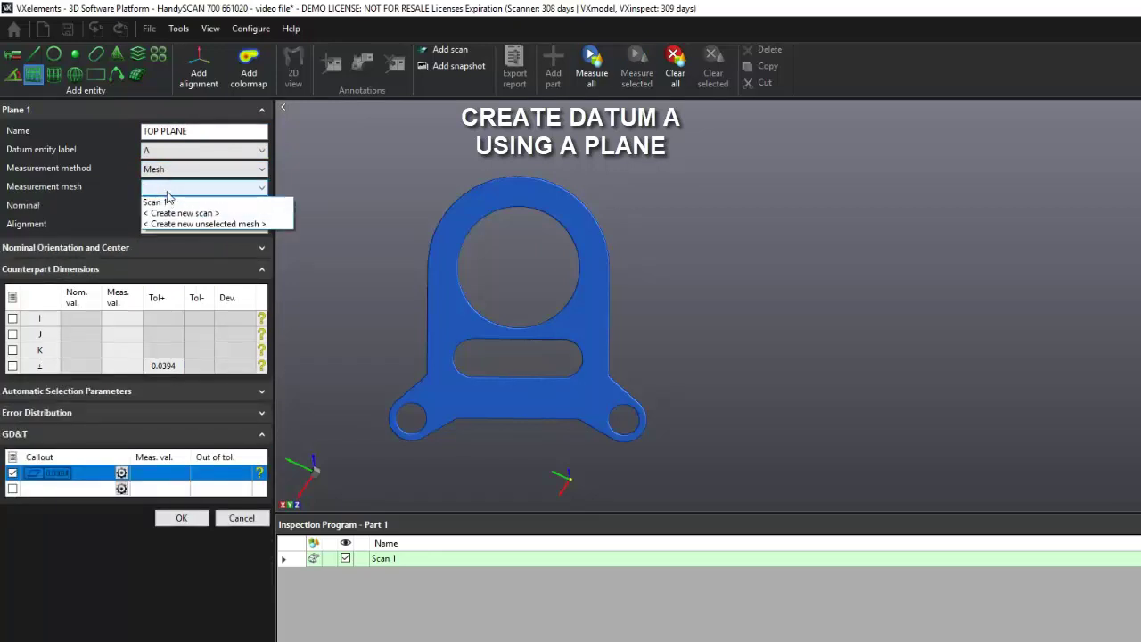
pyautogui.click(167, 202)
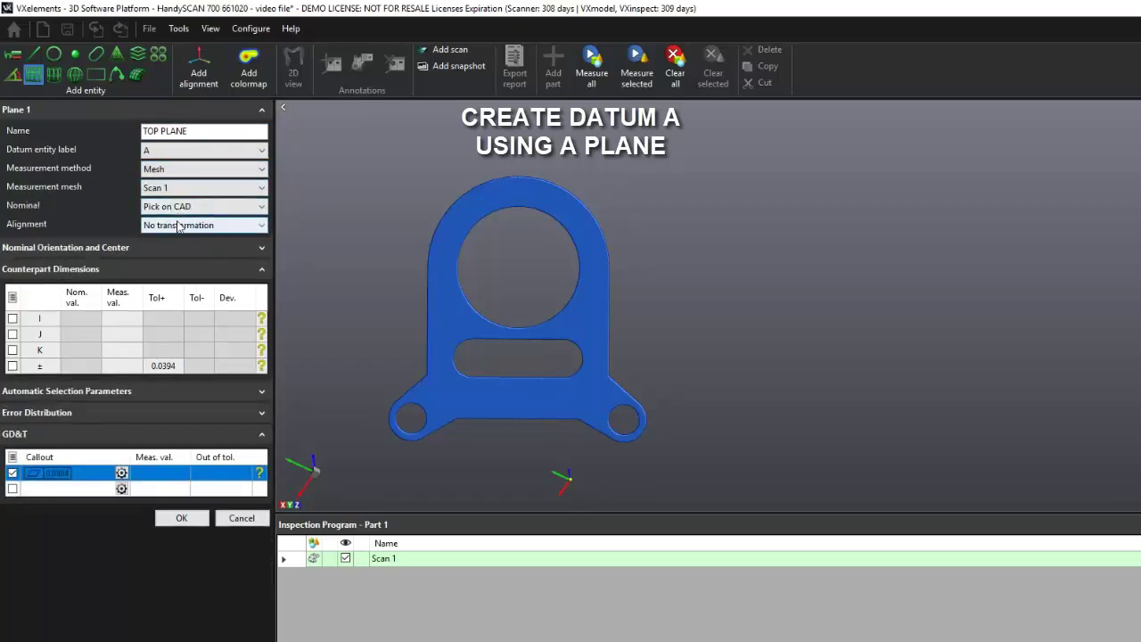
pyautogui.click(178, 207)
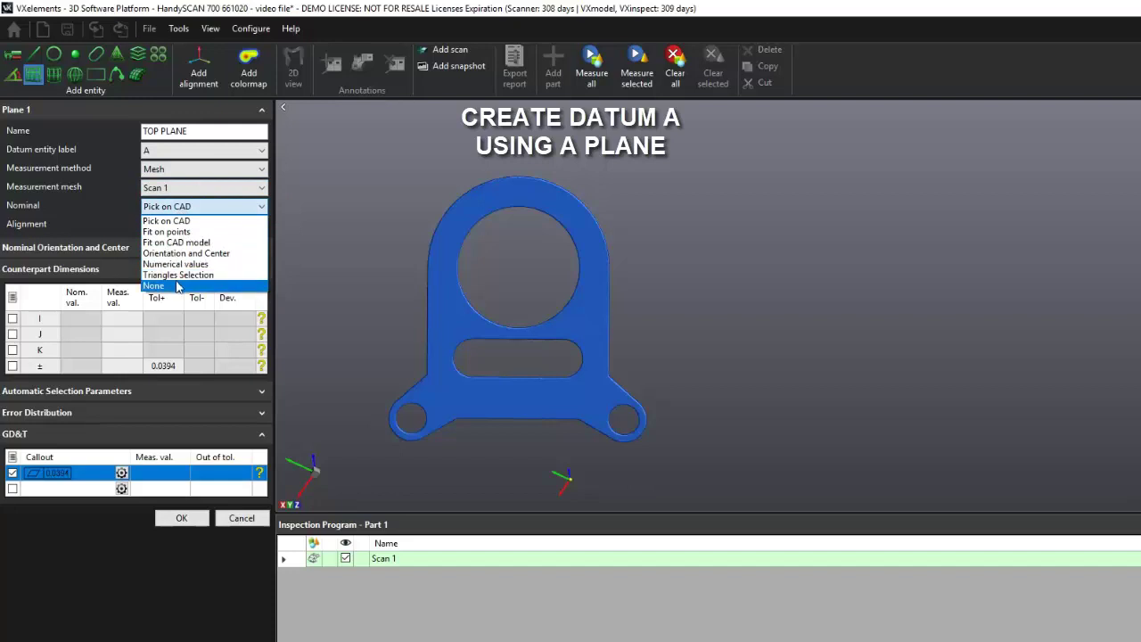
pyautogui.click(177, 286)
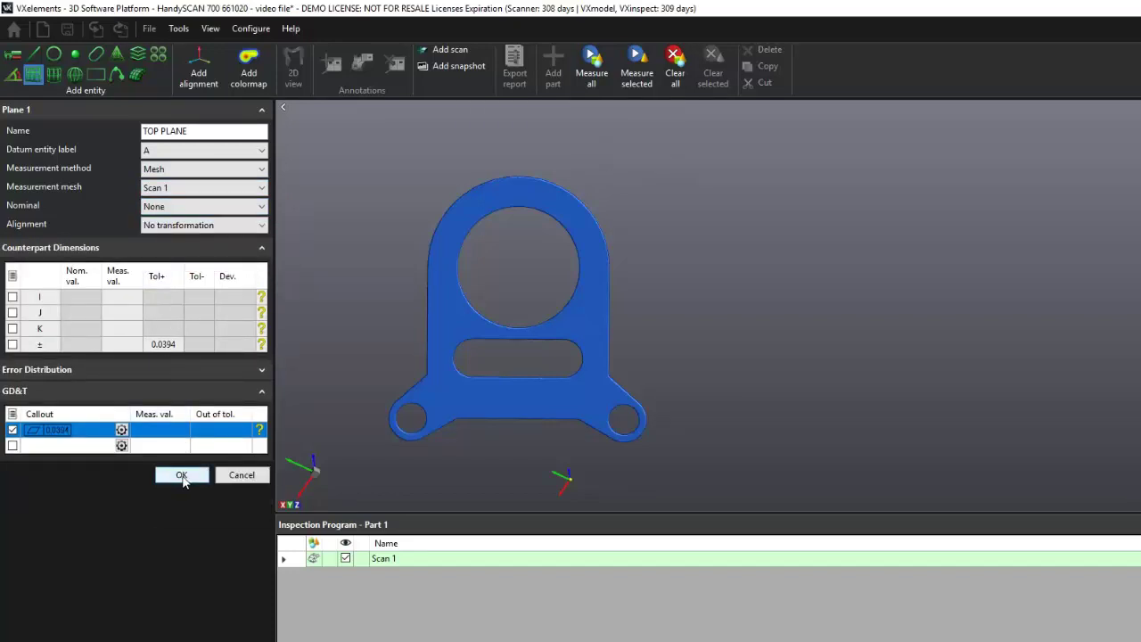
pyautogui.click(182, 475)
pyautogui.click(236, 477)
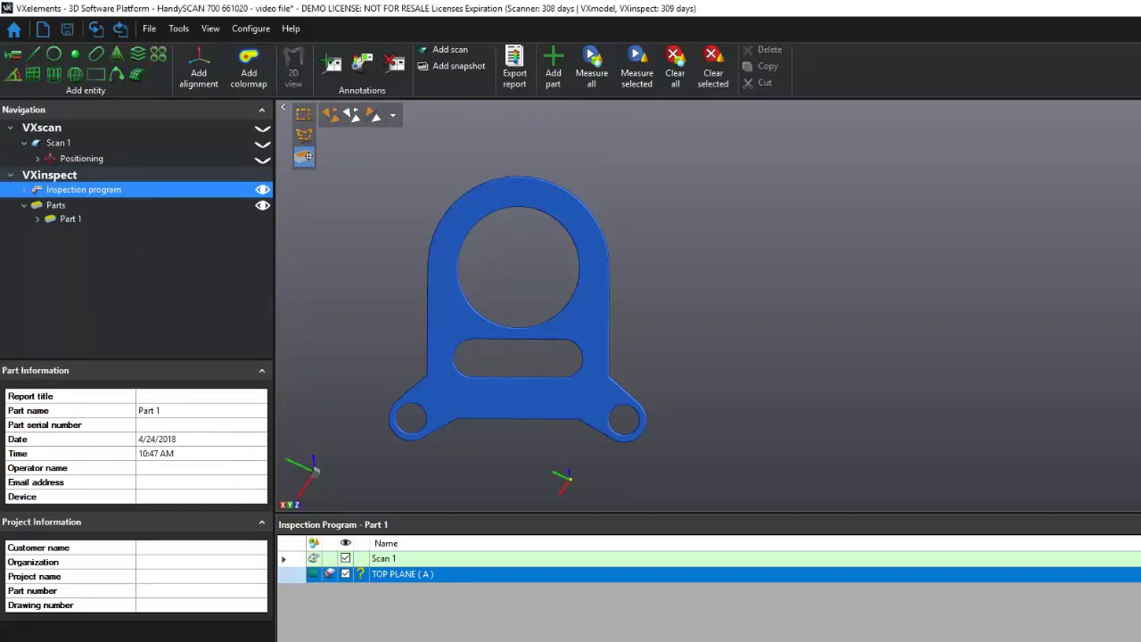
# Add line 'Datum B' with datum label B, constrained to plane TOP PLANE (A).
pyautogui.click(38, 57)
pyautogui.tripleClick(168, 130)
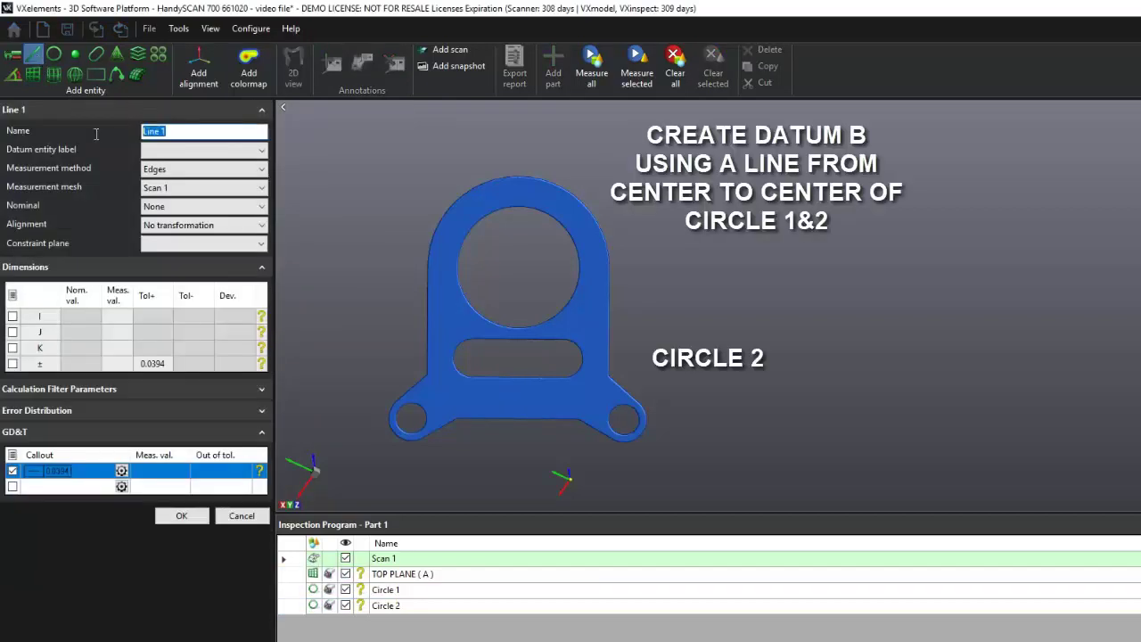
pyautogui.write('Datum B')
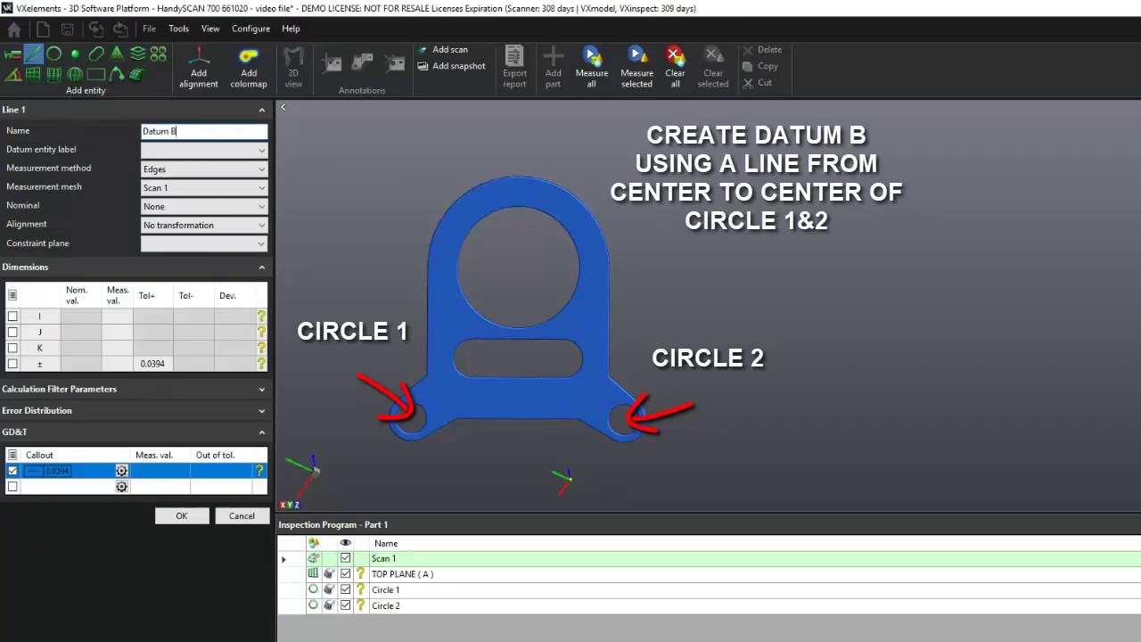
pyautogui.click(234, 150)
pyautogui.click(197, 176)
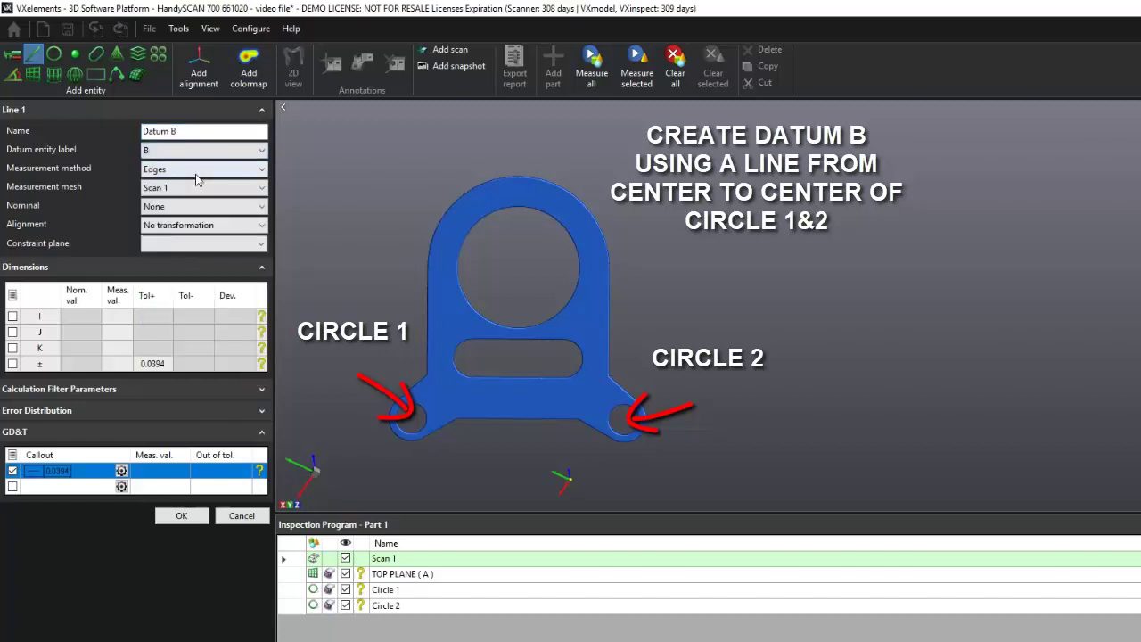
pyautogui.click(190, 243)
pyautogui.click(187, 281)
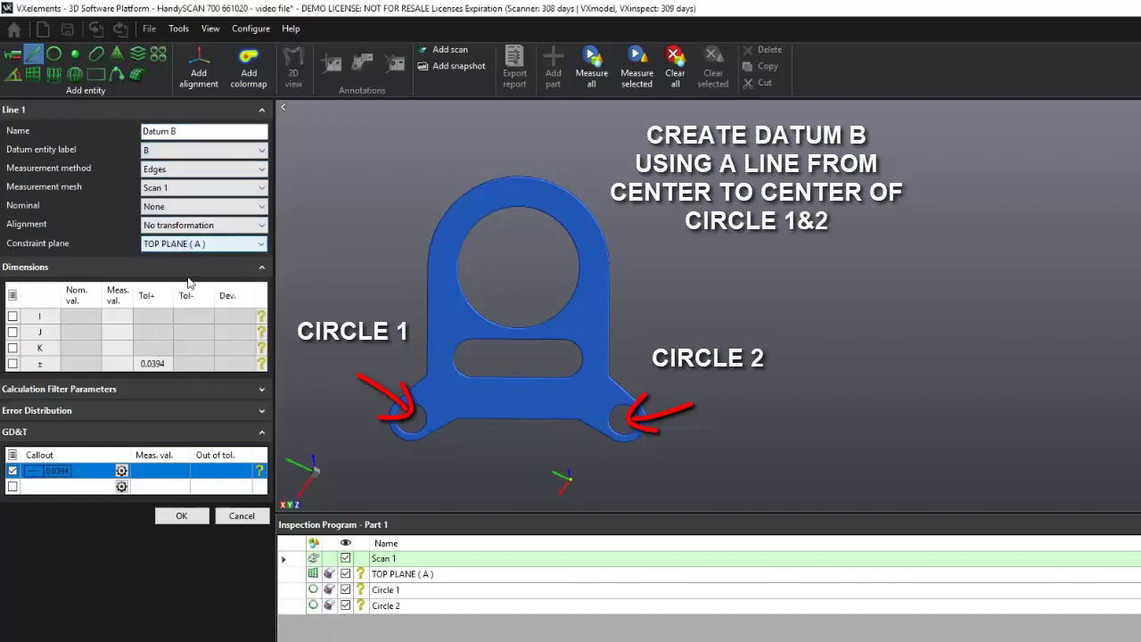
pyautogui.click(198, 169)
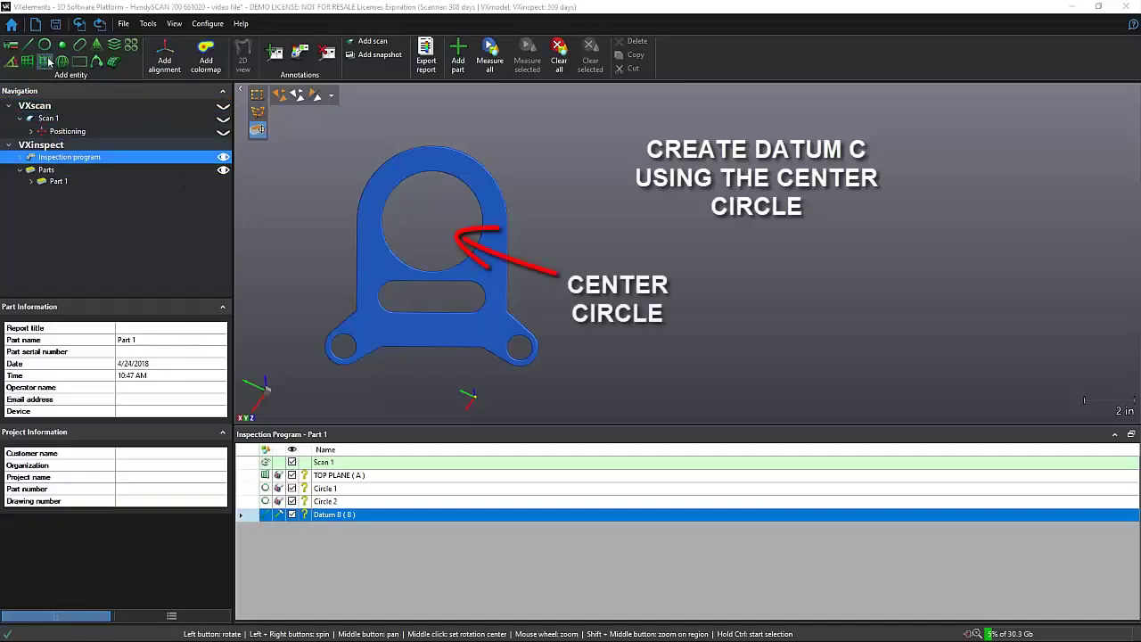
# Add circle 'Datum C' with datum label C, measured from Edges on Scan 1.
pyautogui.click(45, 44)
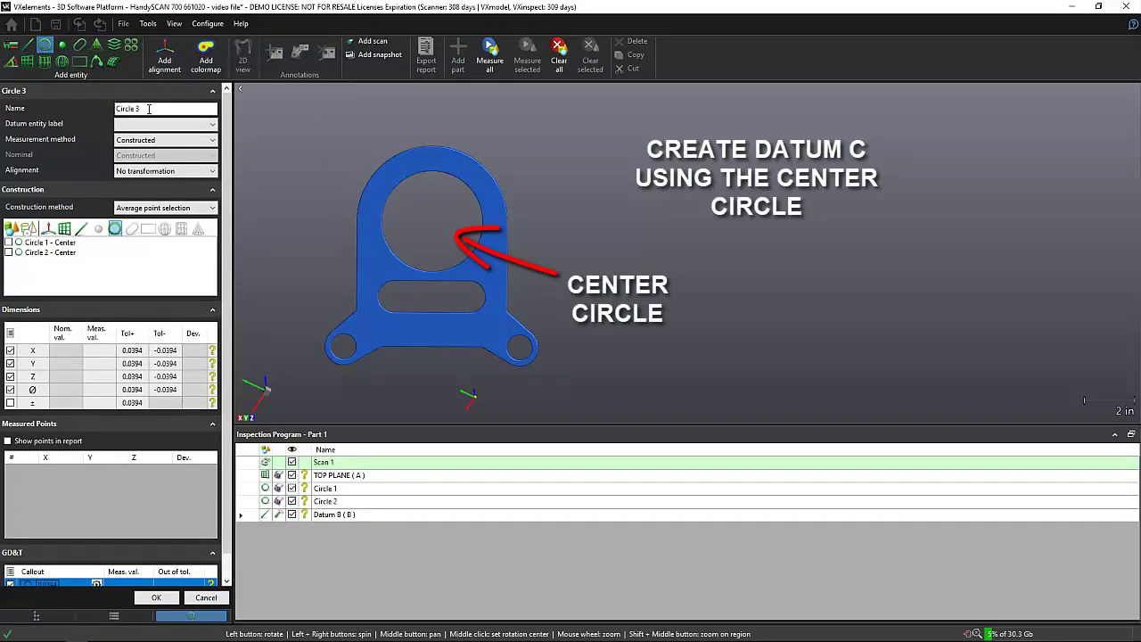
pyautogui.write('Datum C')
pyautogui.click(166, 125)
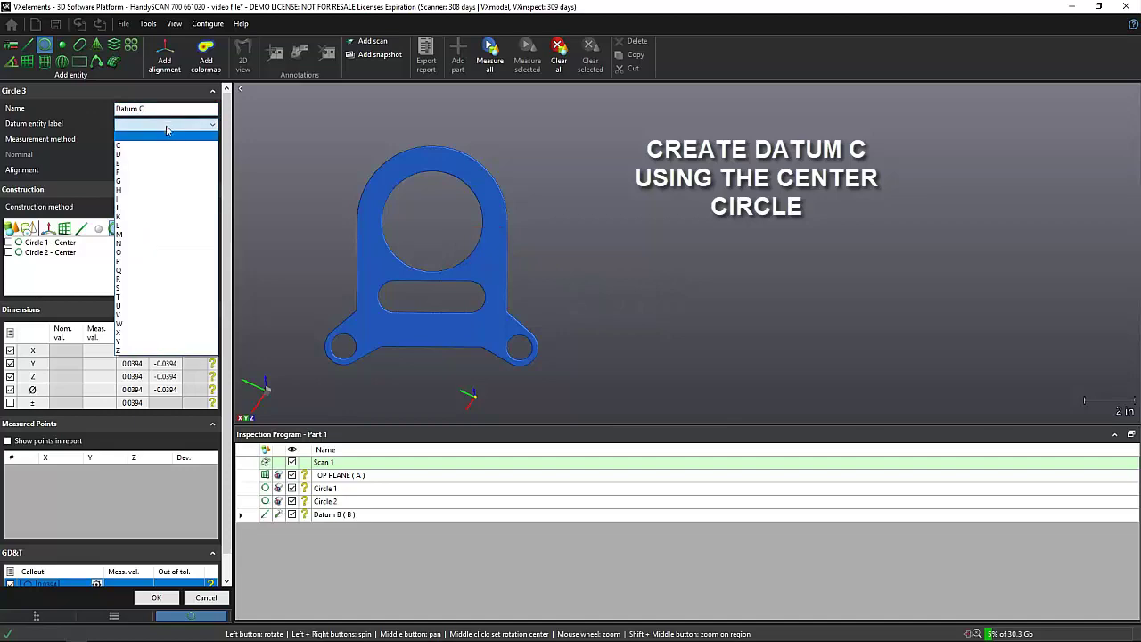
pyautogui.click(164, 144)
pyautogui.click(161, 140)
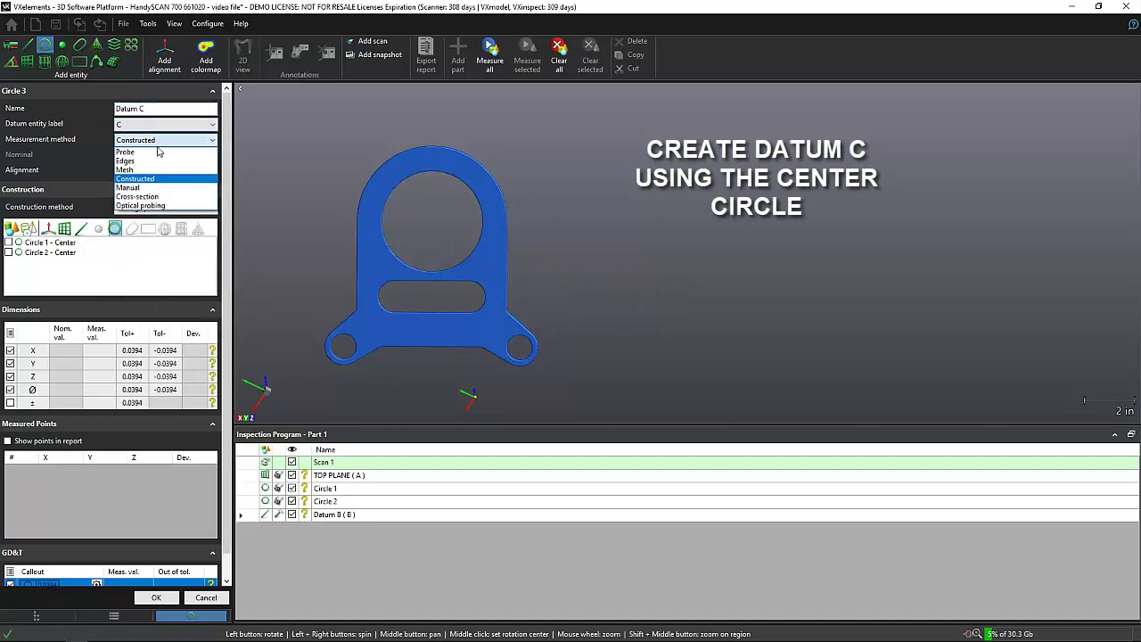
pyautogui.click(151, 160)
pyautogui.click(150, 159)
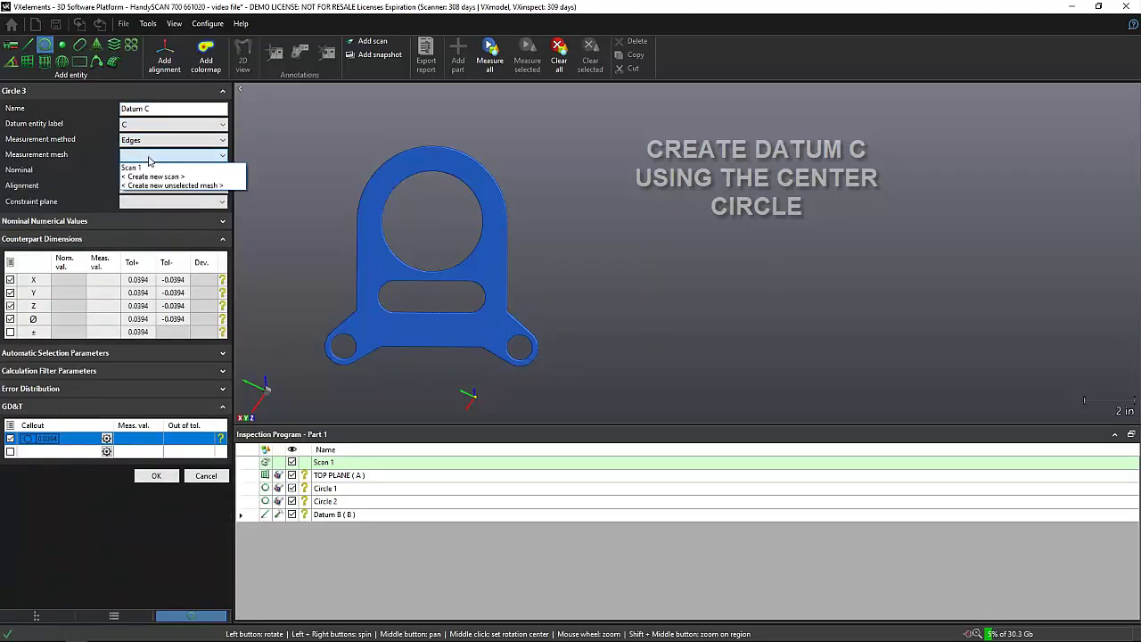
pyautogui.click(132, 167)
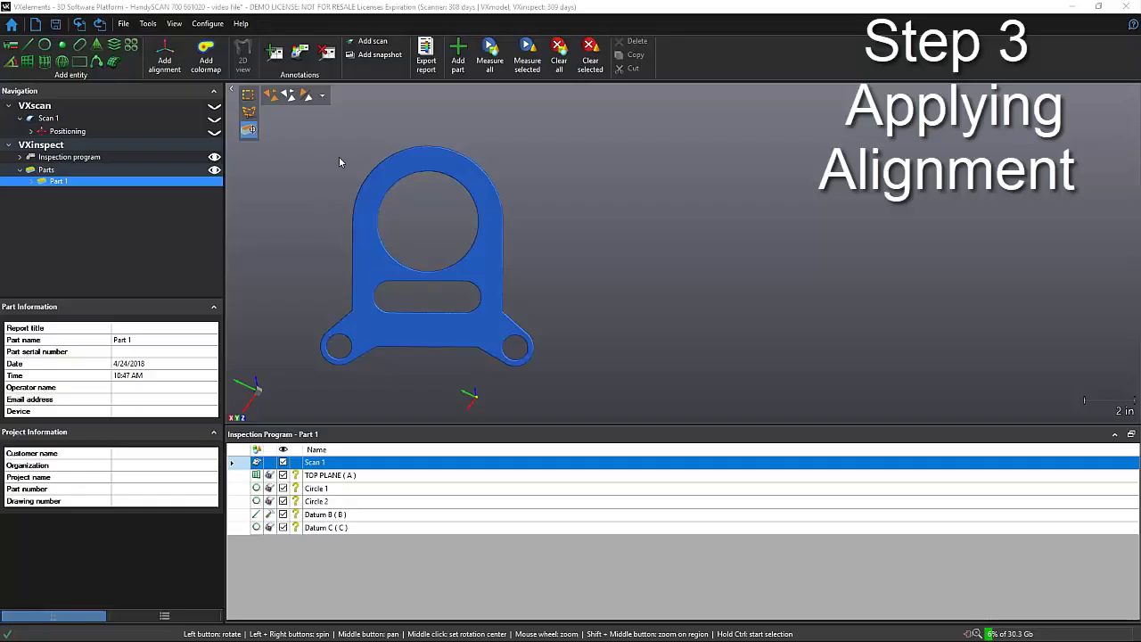
# Fit TOP PLANE (A) to the bracket's flat face and accept the 0.0053 flatness result.
pyautogui.click(375, 478)
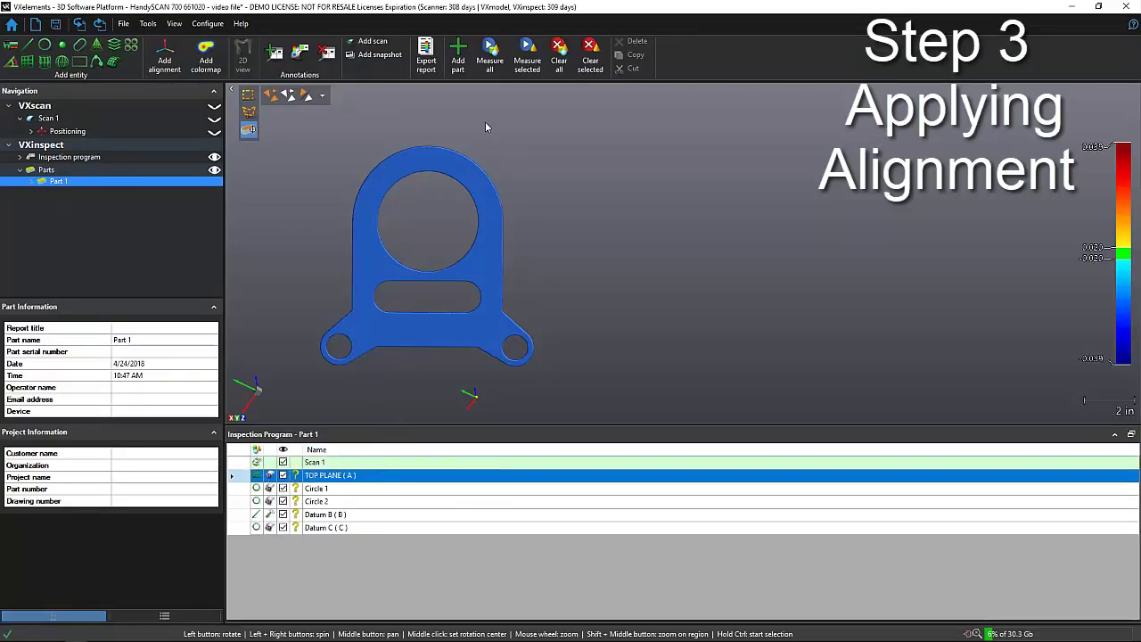
pyautogui.click(527, 54)
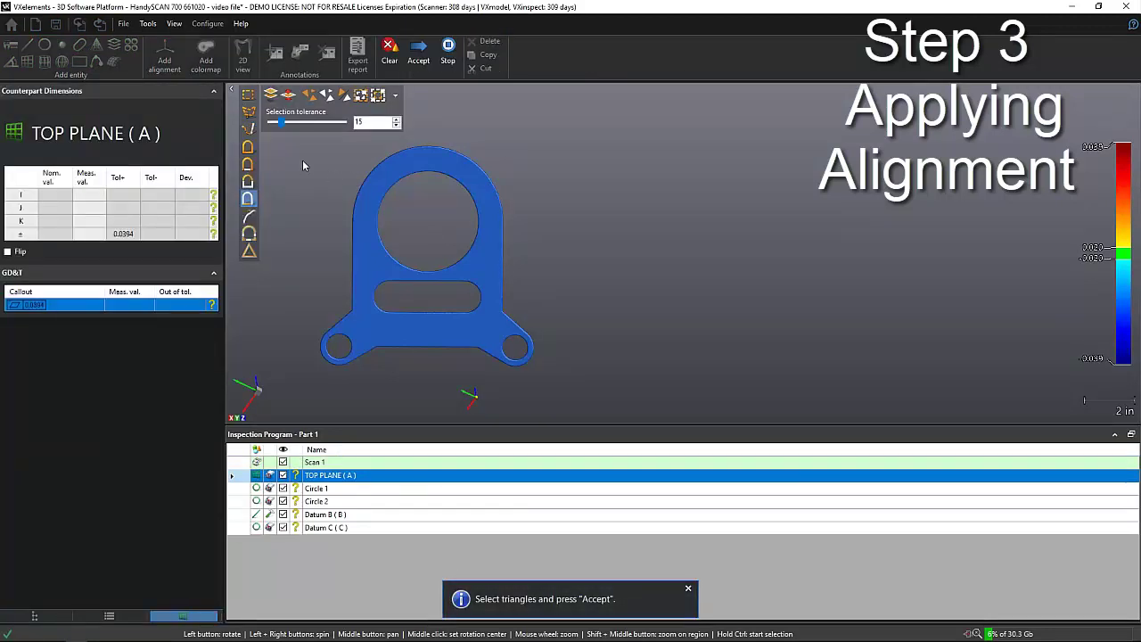
pyautogui.click(365, 193)
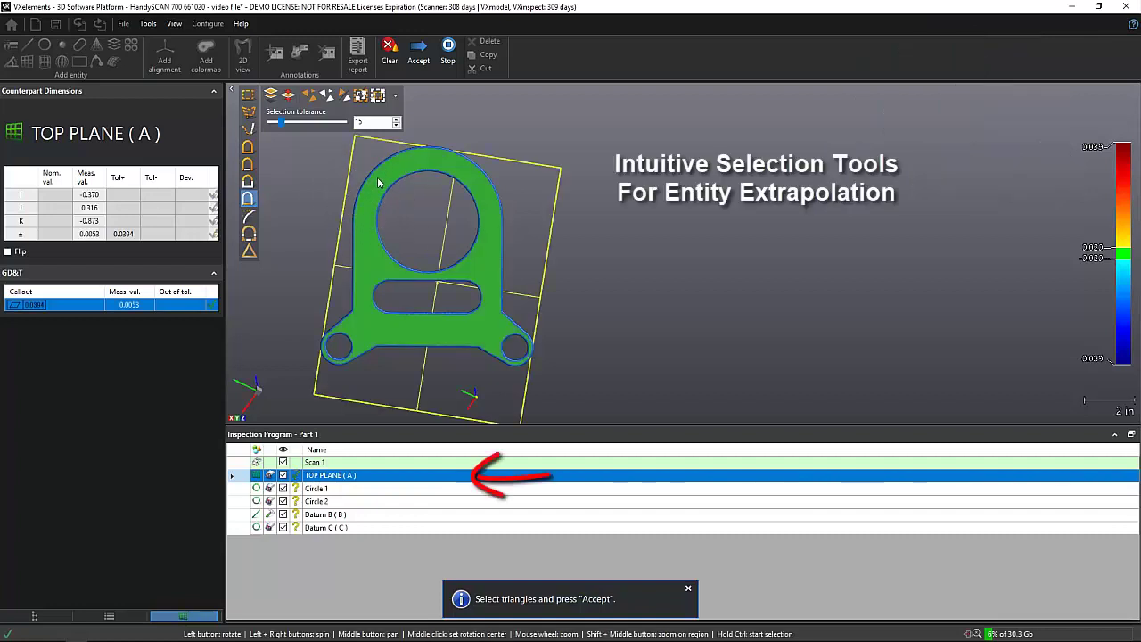
pyautogui.click(425, 51)
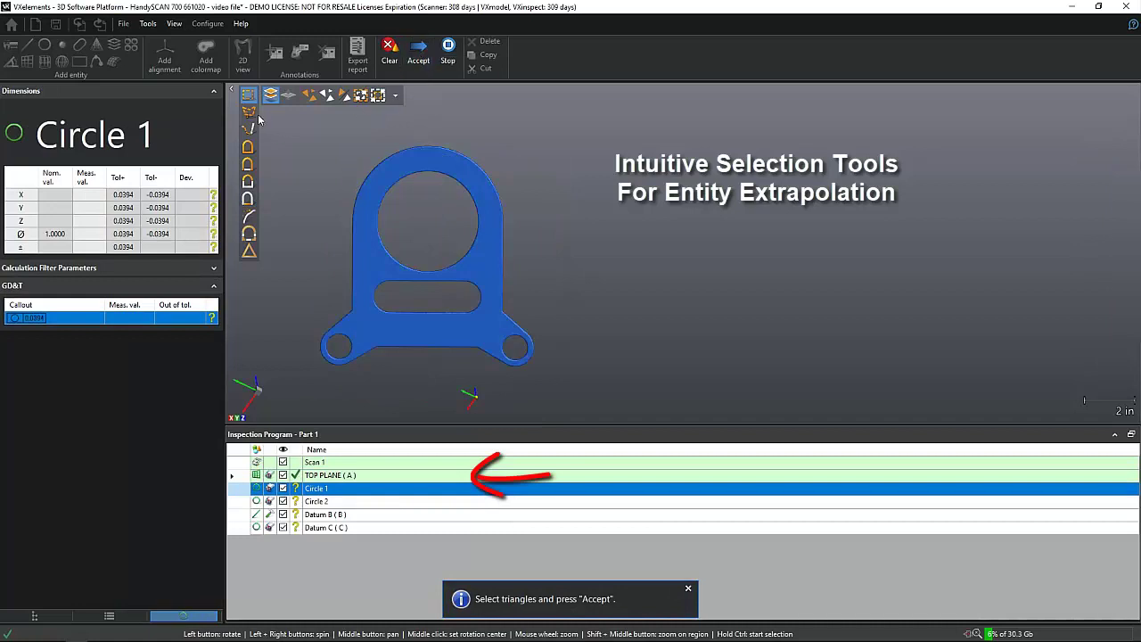
# Fit Circle 1 and Circle 2 to the two small lower holes, measuring Ø 0.9924 and 0.9921.
pyautogui.press('ctrl')
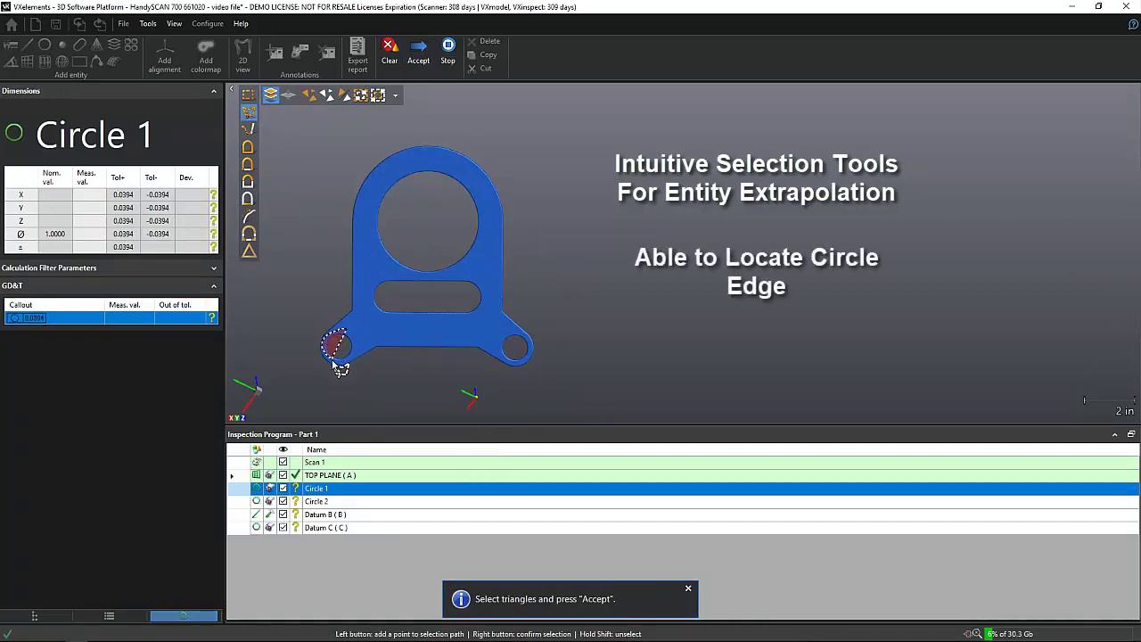
pyautogui.rightClick(363, 339)
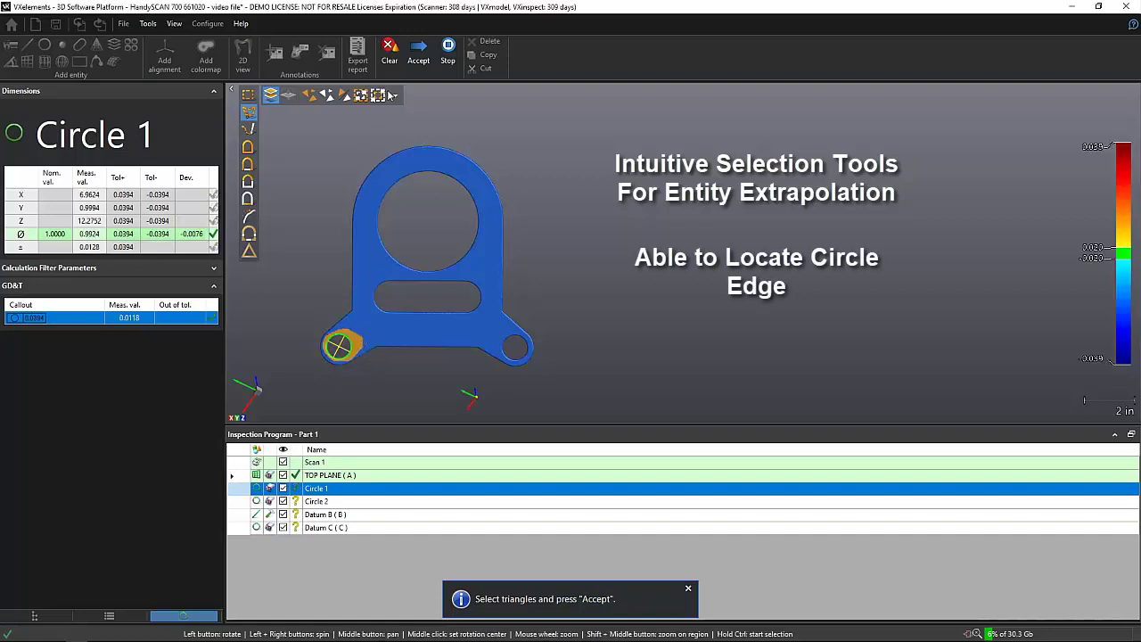
pyautogui.click(418, 53)
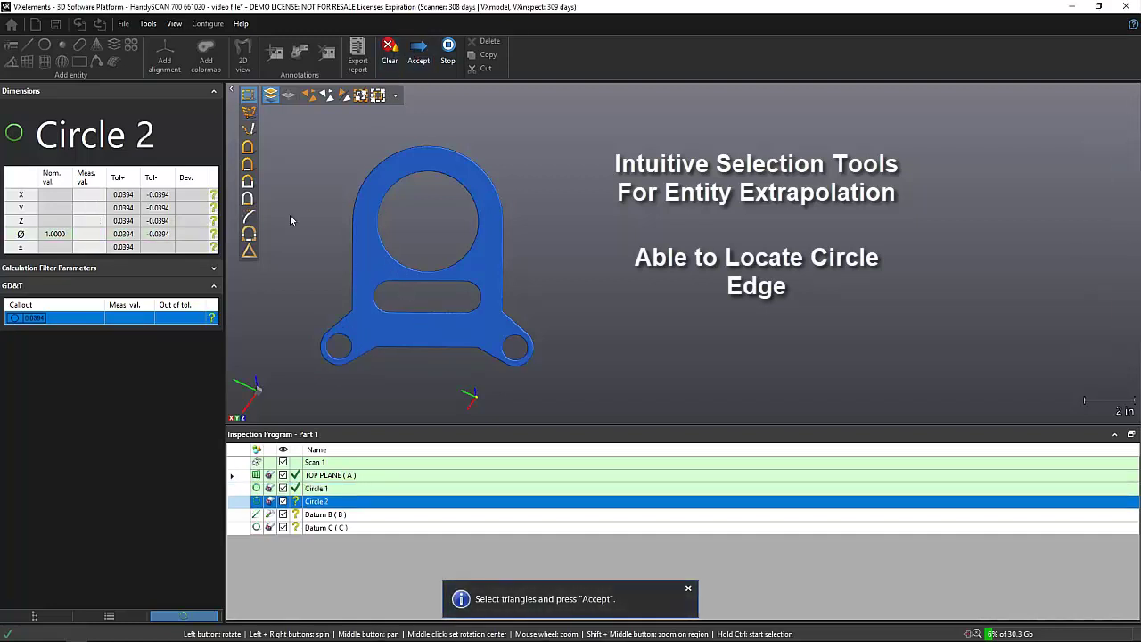
pyautogui.click(250, 114)
pyautogui.moveTo(515, 335)
pyautogui.mouseDown()
pyautogui.moveTo(510, 365)
pyautogui.moveTo(523, 369)
pyautogui.moveTo(538, 350)
pyautogui.mouseUp()
pyautogui.rightClick(539, 350)
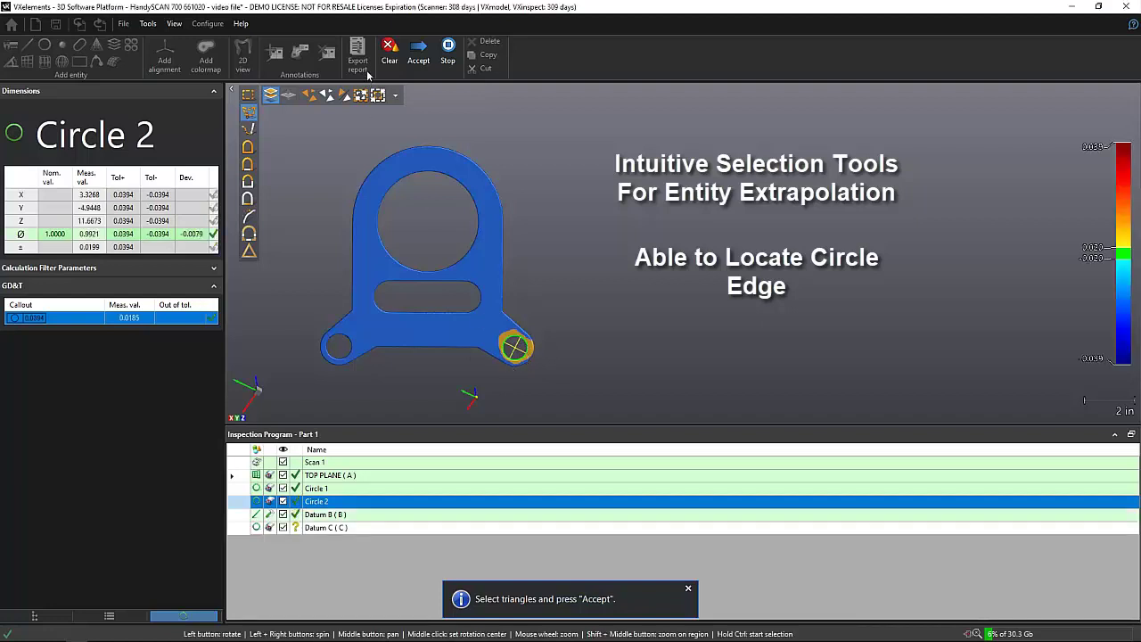
pyautogui.click(418, 54)
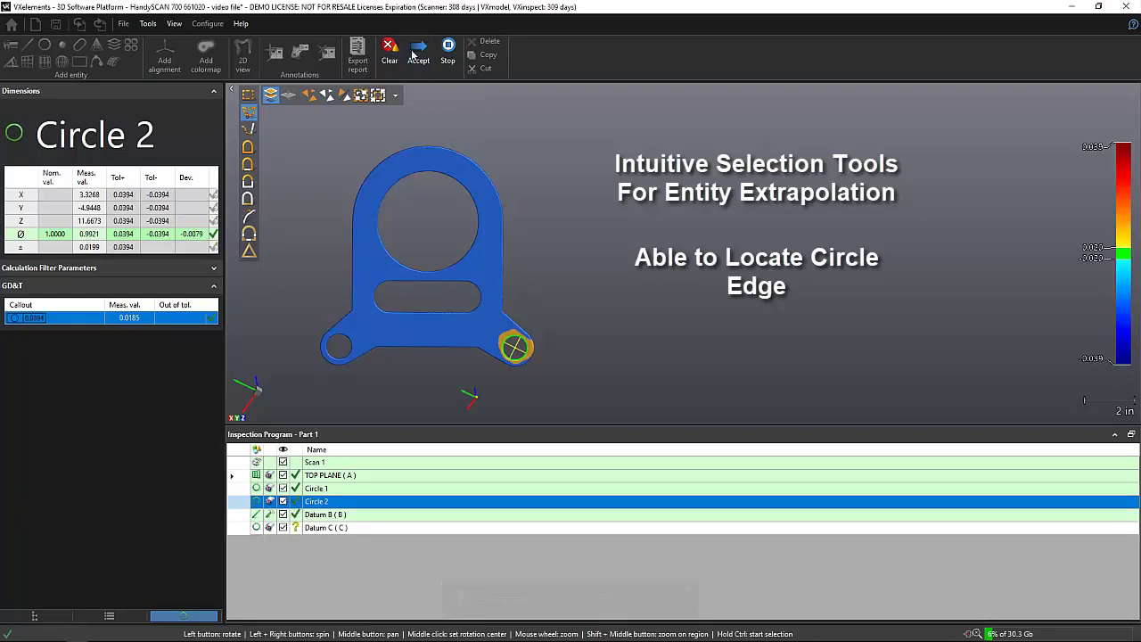
# Fit Datum C to the large hole's edge and accept Ø 3.9870 against 4.0000 nominal.
pyautogui.click(251, 113)
pyautogui.click(423, 167)
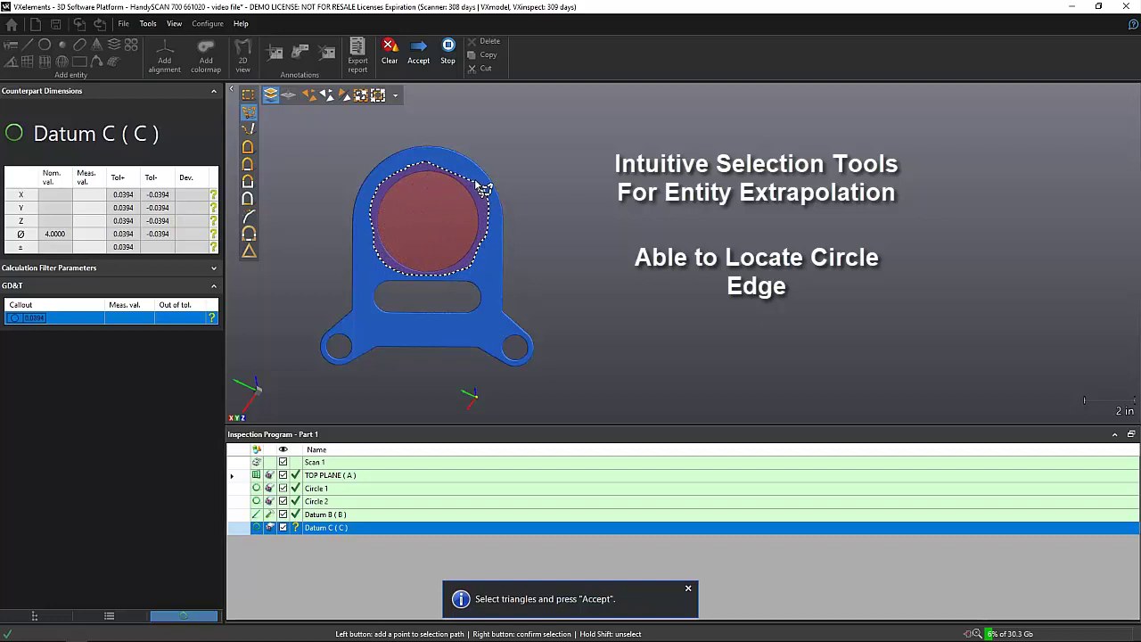
pyautogui.rightClick(426, 168)
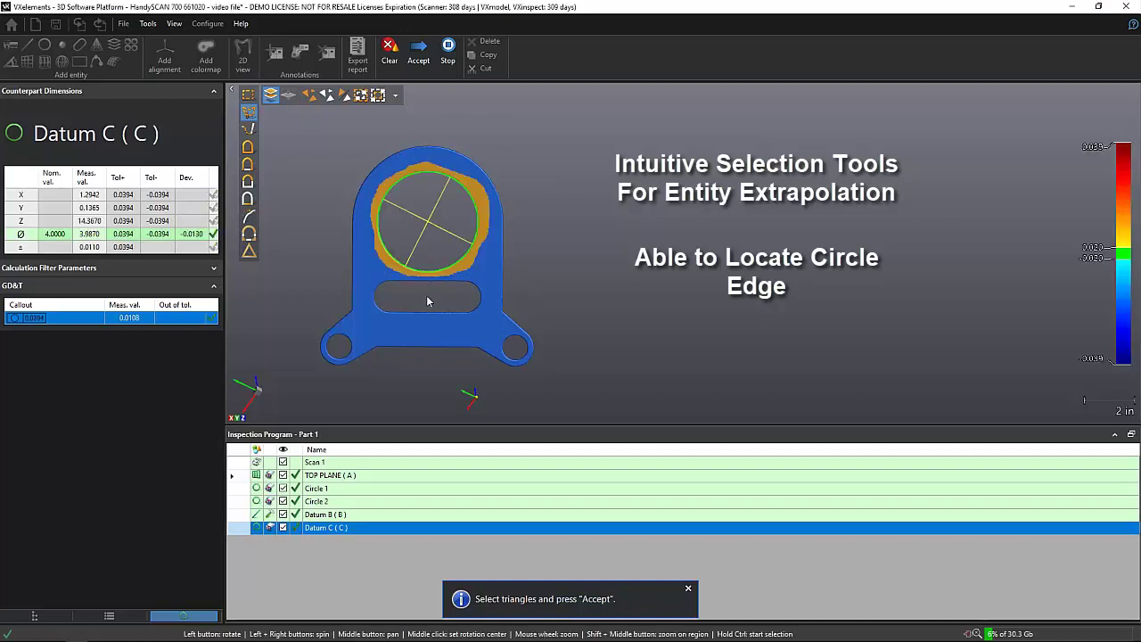
pyautogui.click(418, 53)
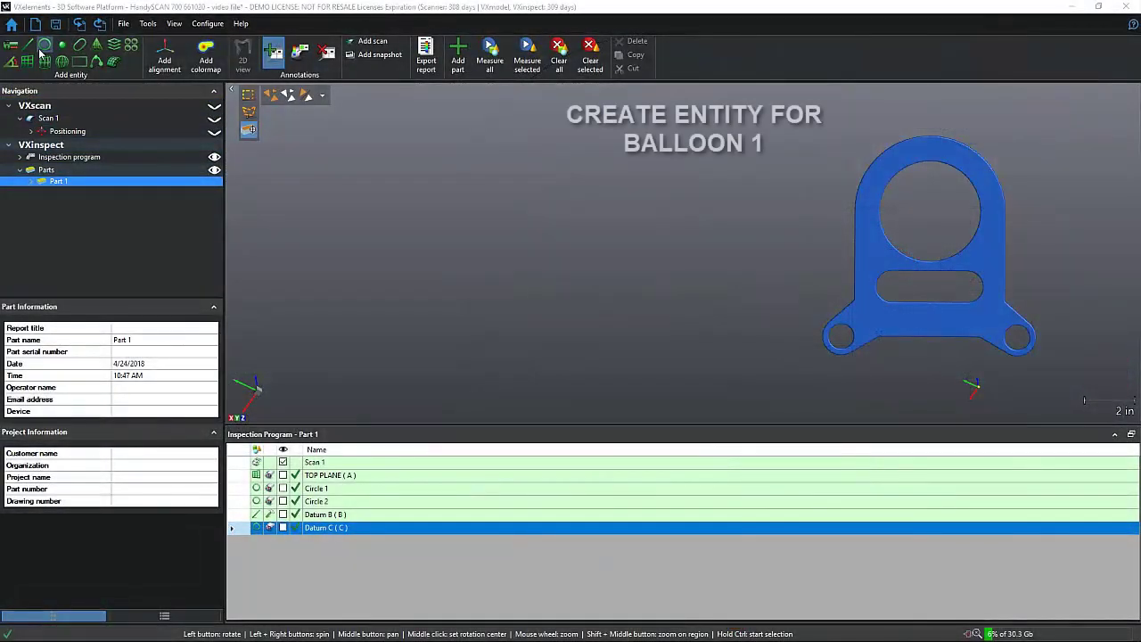
# Start circle 'Balloon 1' with a 6.0000 nominal diameter included in the report.
pyautogui.click(42, 48)
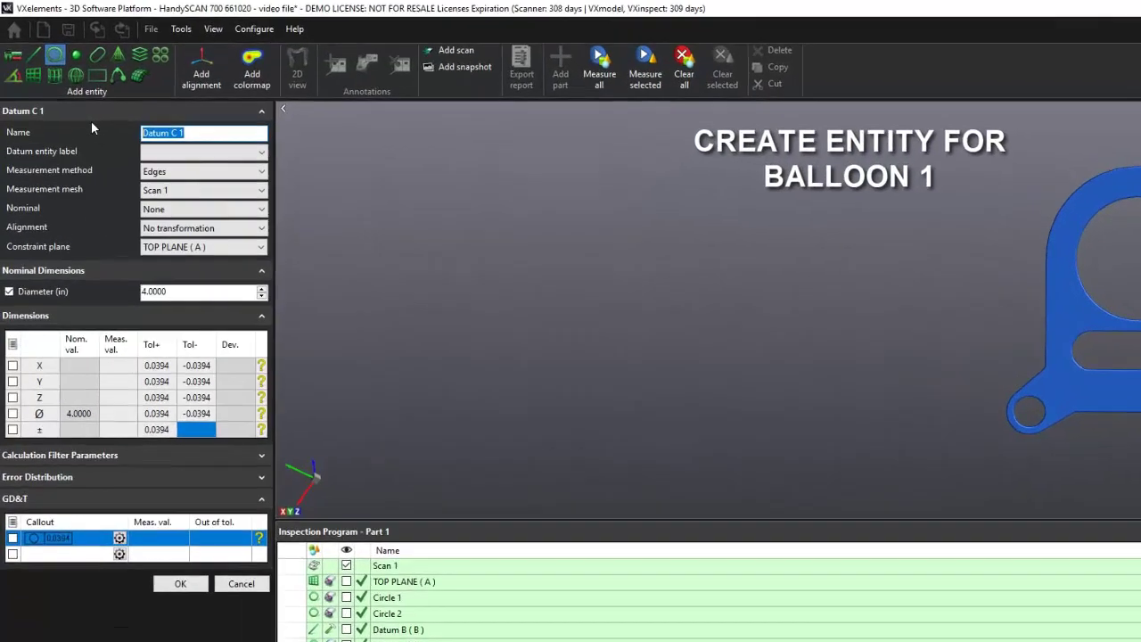
pyautogui.write('Balloon')
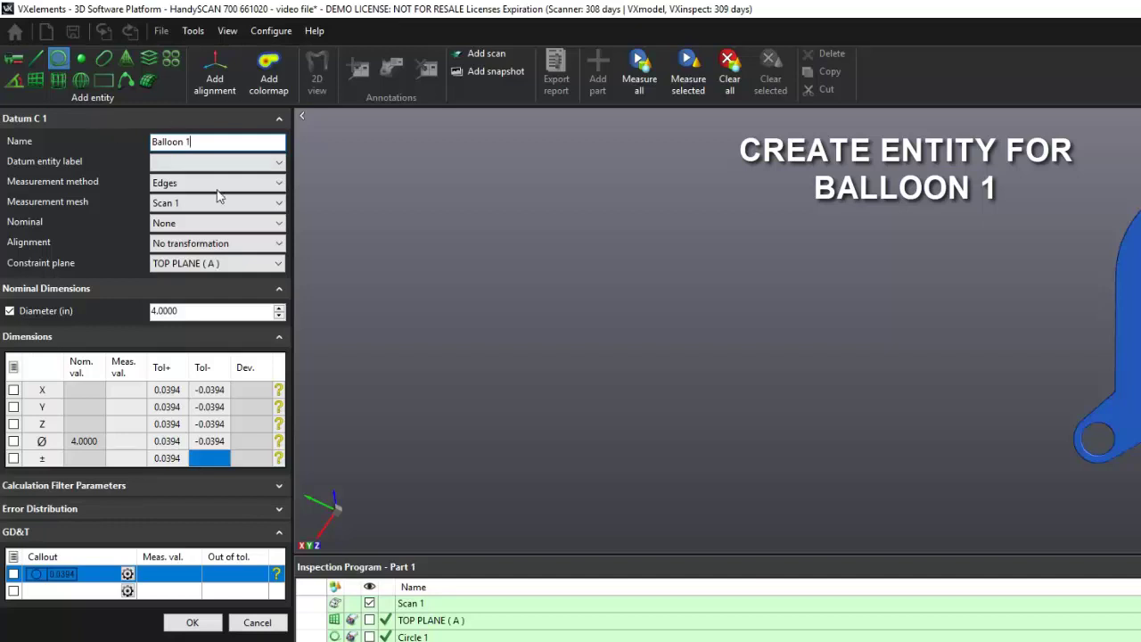
pyautogui.moveTo(184, 310); pyautogui.dragTo(140, 312)
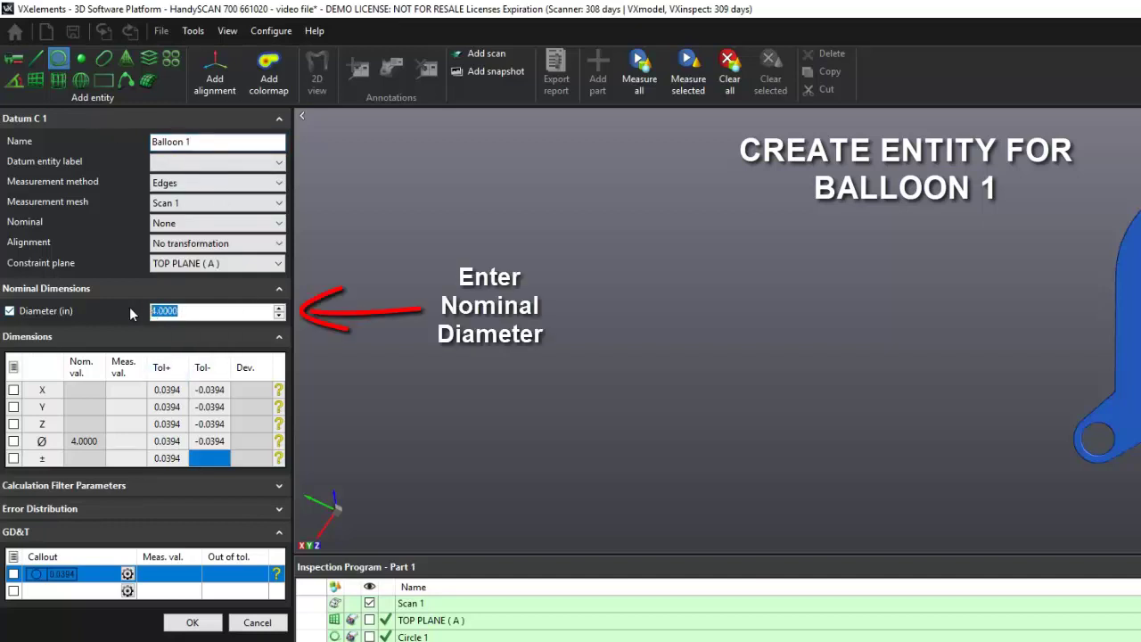
pyautogui.write('6.')
pyautogui.click(14, 440)
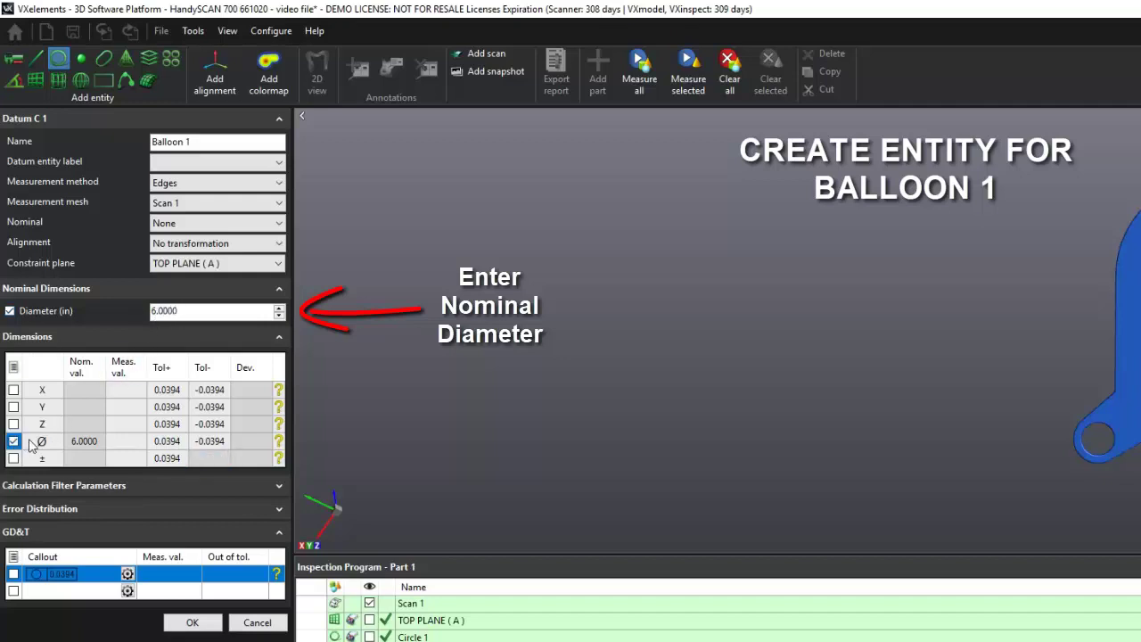
# Set Balloon 1's diameter tolerances to +0.0300 and -0.0300.
pyautogui.click(165, 443)
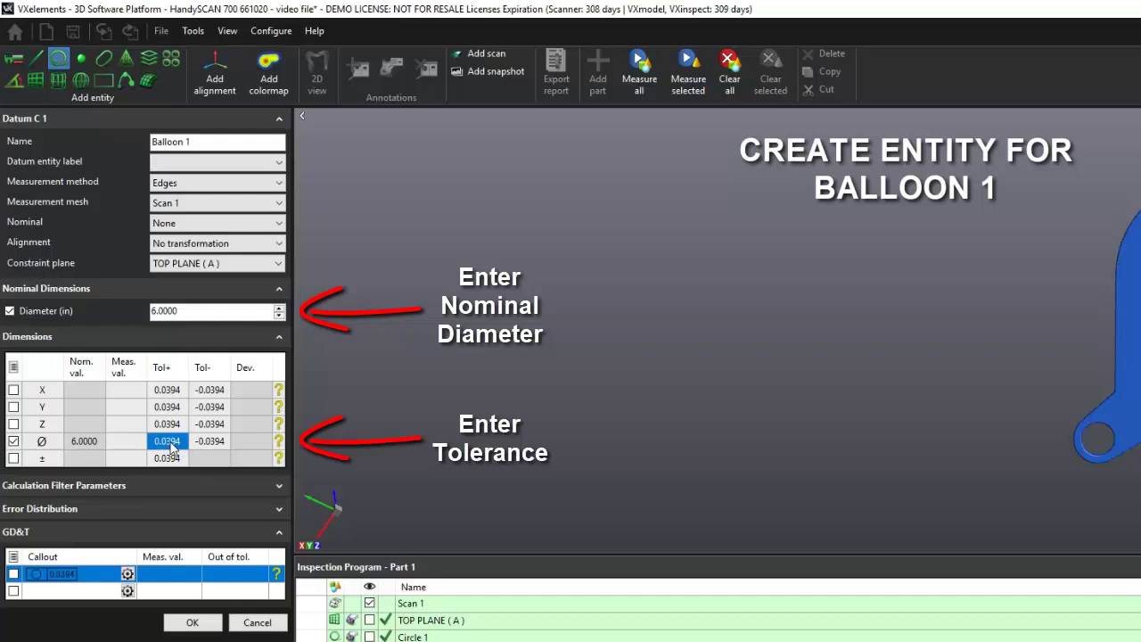
pyautogui.click(171, 441)
pyautogui.moveTo(177, 440); pyautogui.dragTo(128, 442)
pyautogui.write('0')
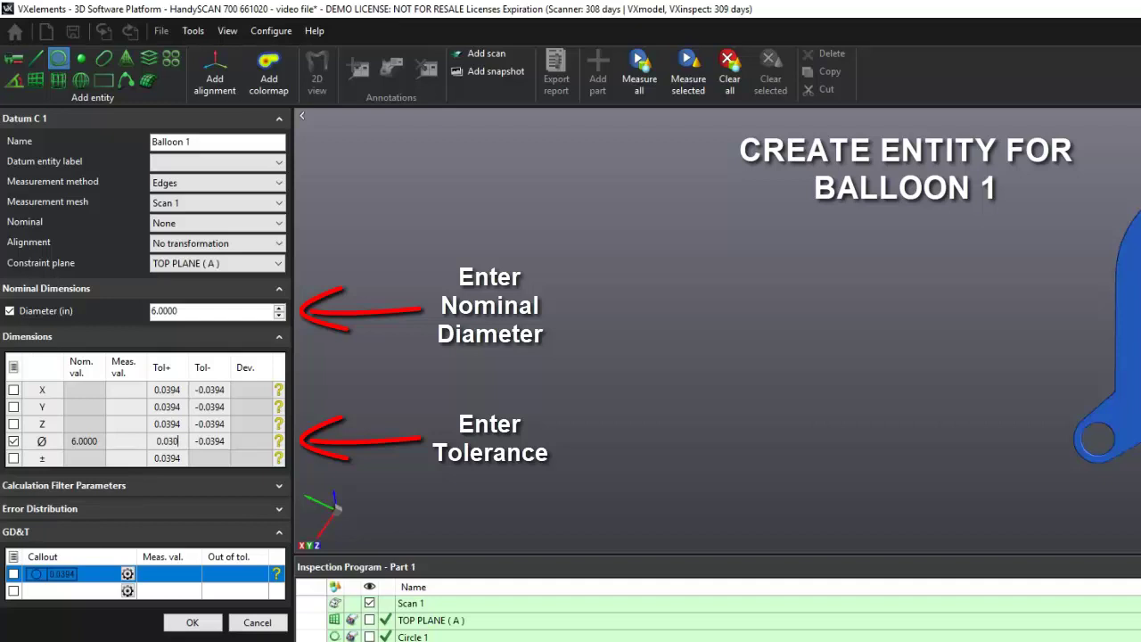
pyautogui.click(206, 441)
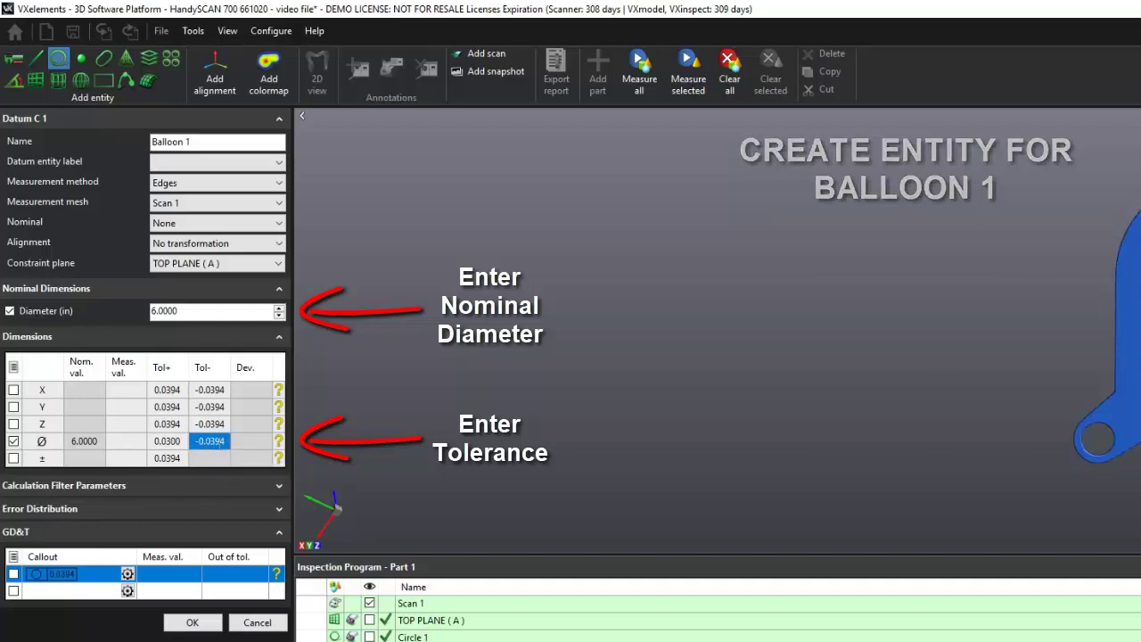
pyautogui.click(219, 442)
pyautogui.doubleClick(224, 440)
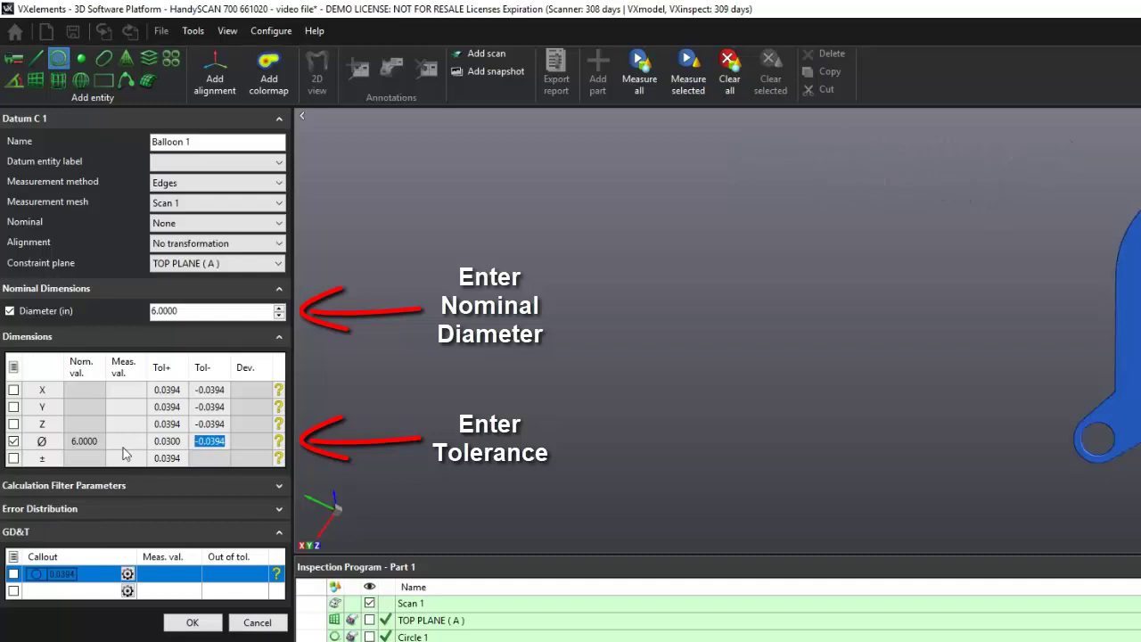
pyautogui.write('-0')
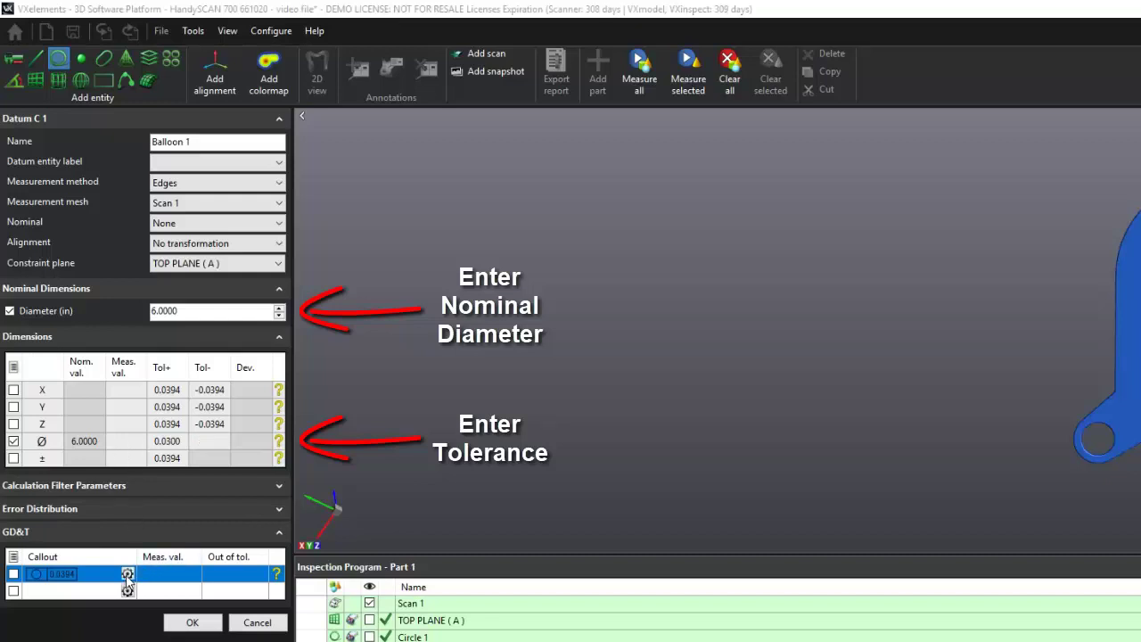
# Set the GD&T callout tolerance to 0.0400, include it in the report, and save Balloon 1.
pyautogui.click(127, 574)
pyautogui.moveTo(175, 530); pyautogui.dragTo(189, 530)
pyautogui.write('0.0400')
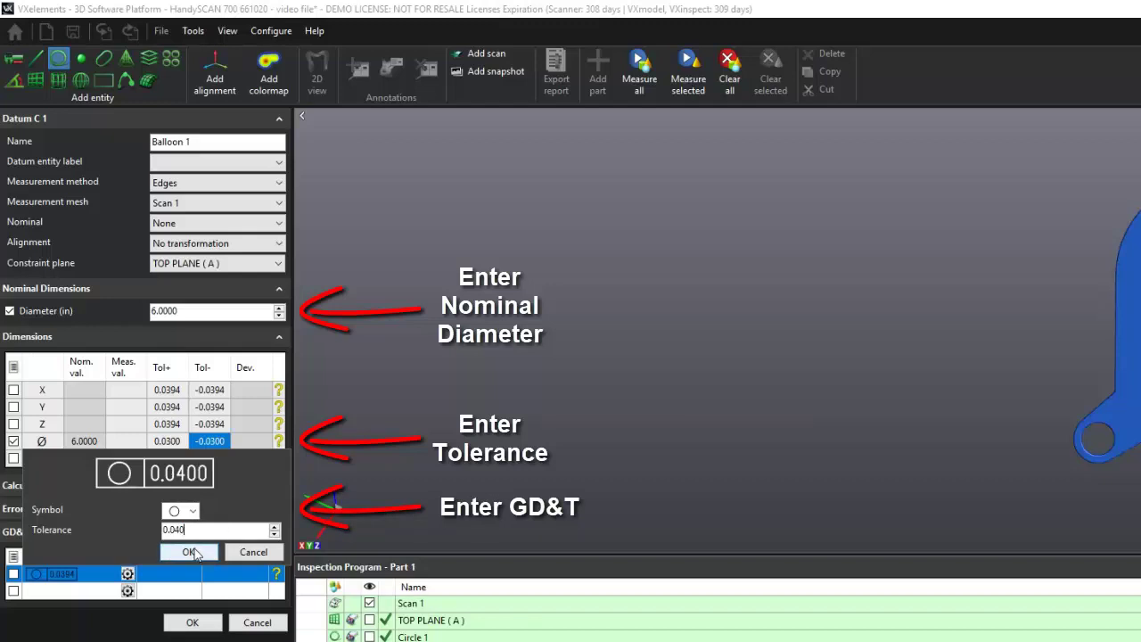
pyautogui.click(188, 552)
pyautogui.click(12, 574)
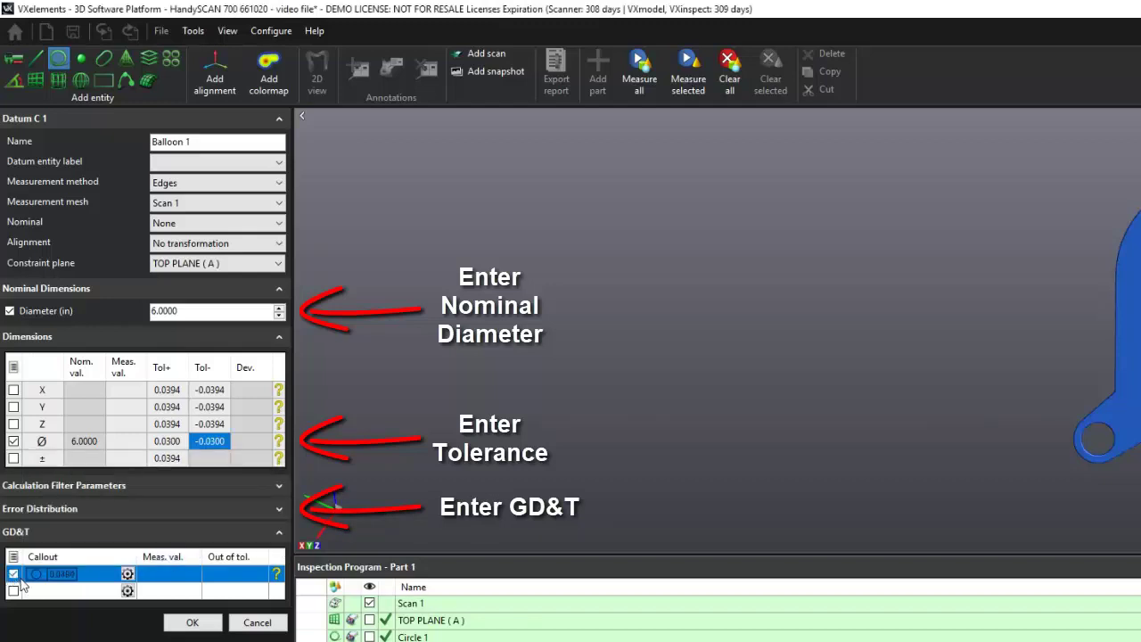
pyautogui.click(175, 625)
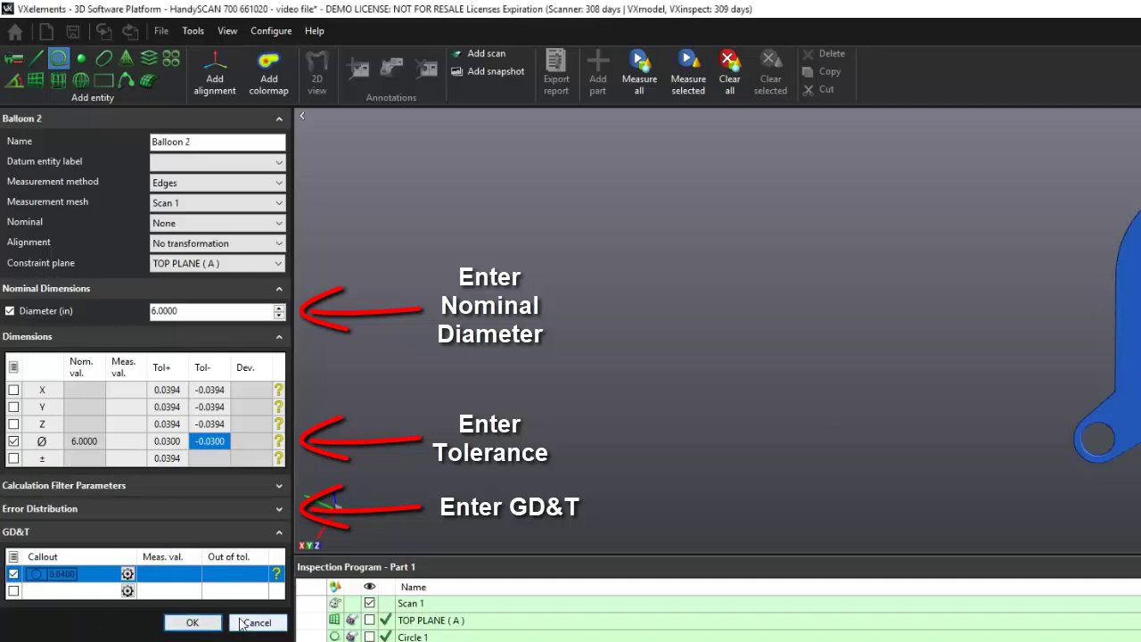
pyautogui.click(243, 624)
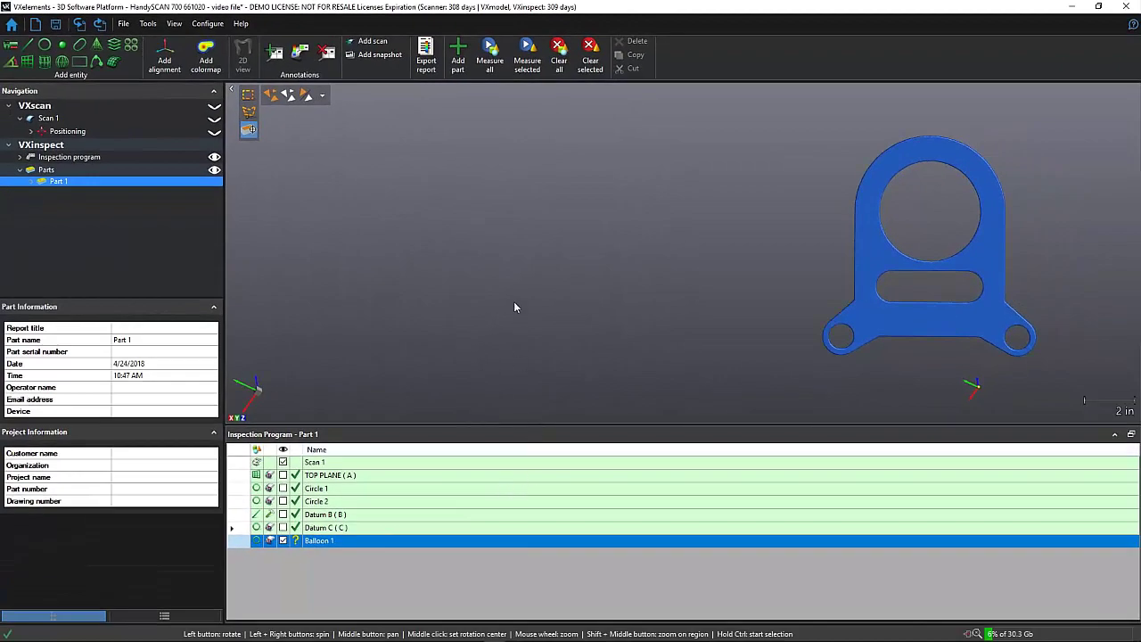
# Fit Balloon 1 to the bracket's top outer arc and accept the Ø 5.9859 result.
pyautogui.click(527, 52)
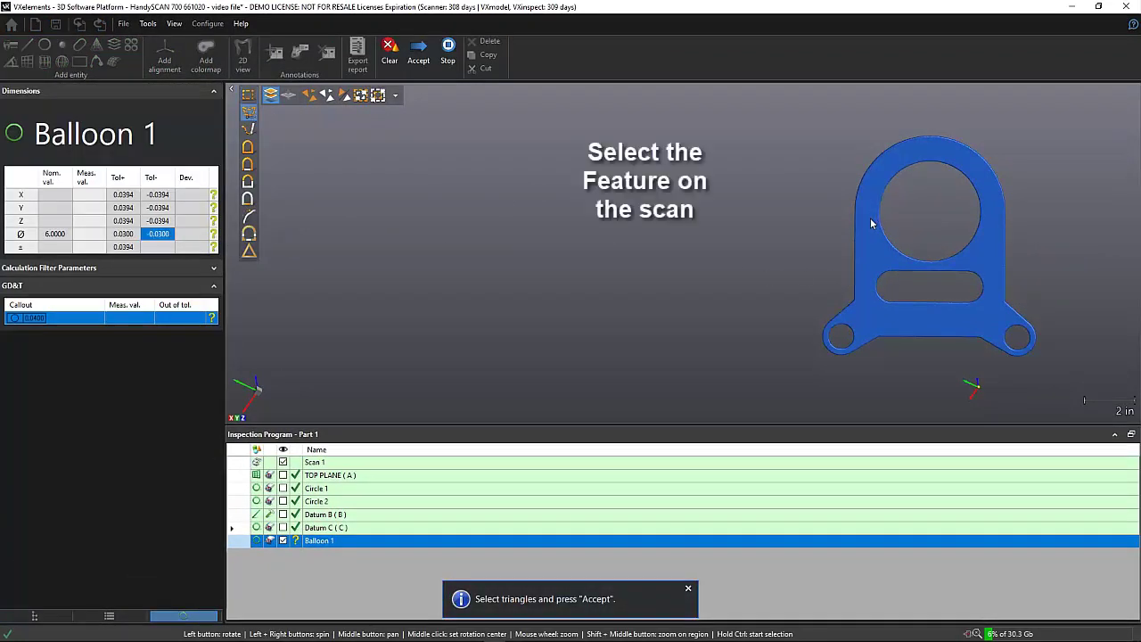
pyautogui.press('ctrl')
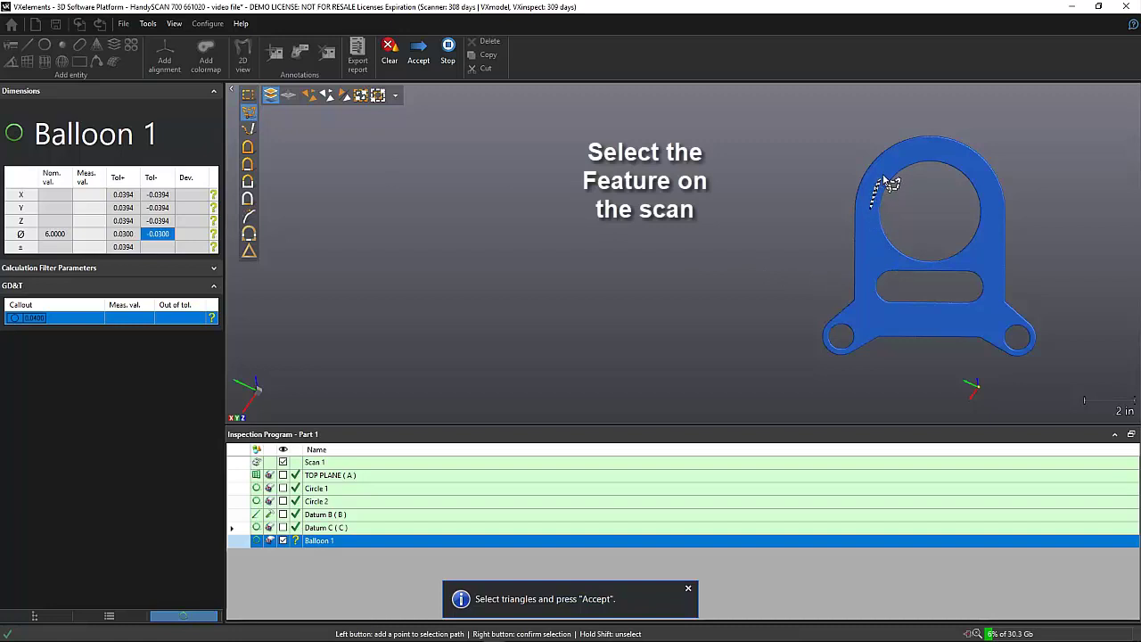
pyautogui.moveTo(885, 182)
pyautogui.mouseDown()
pyautogui.moveTo(932, 158)
pyautogui.moveTo(975, 179)
pyautogui.moveTo(986, 210)
pyautogui.moveTo(1016, 178)
pyautogui.moveTo(886, 127)
pyautogui.moveTo(836, 192)
pyautogui.mouseUp()
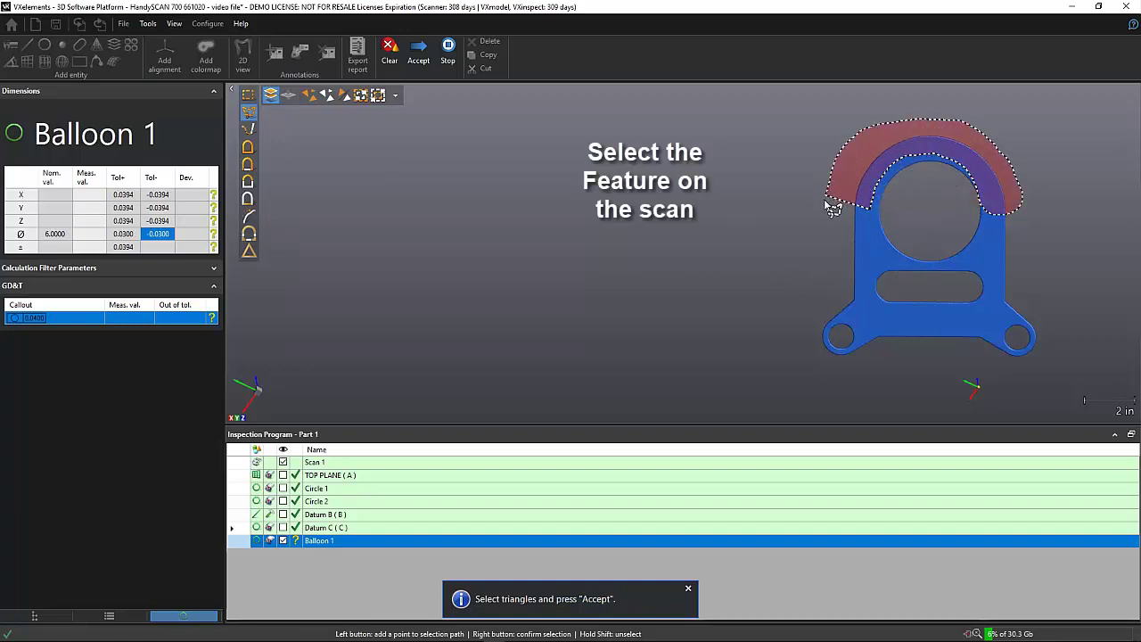
pyautogui.rightClick(828, 205)
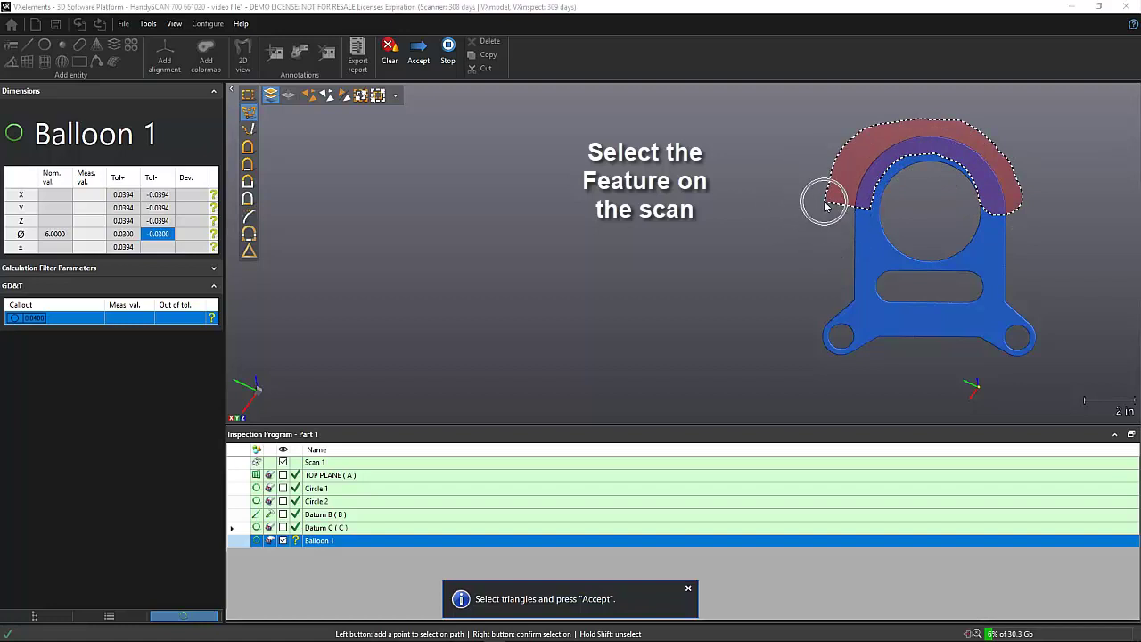
pyautogui.click(430, 65)
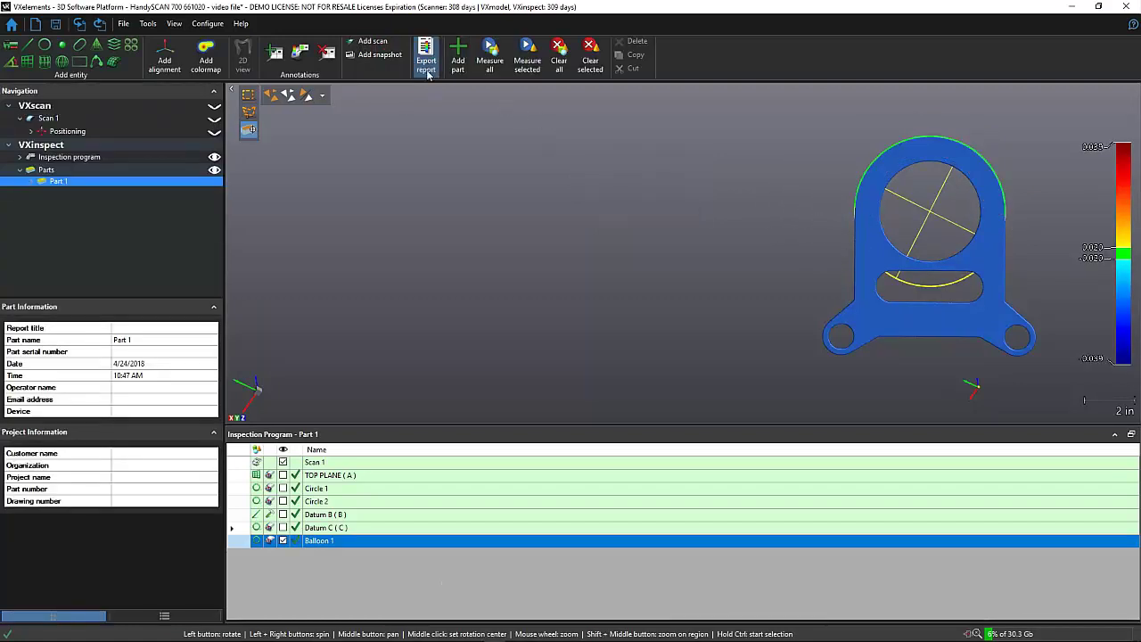
# Confirm Balloon 1's measurement as within tolerance.
pyautogui.rightClick(397, 544)
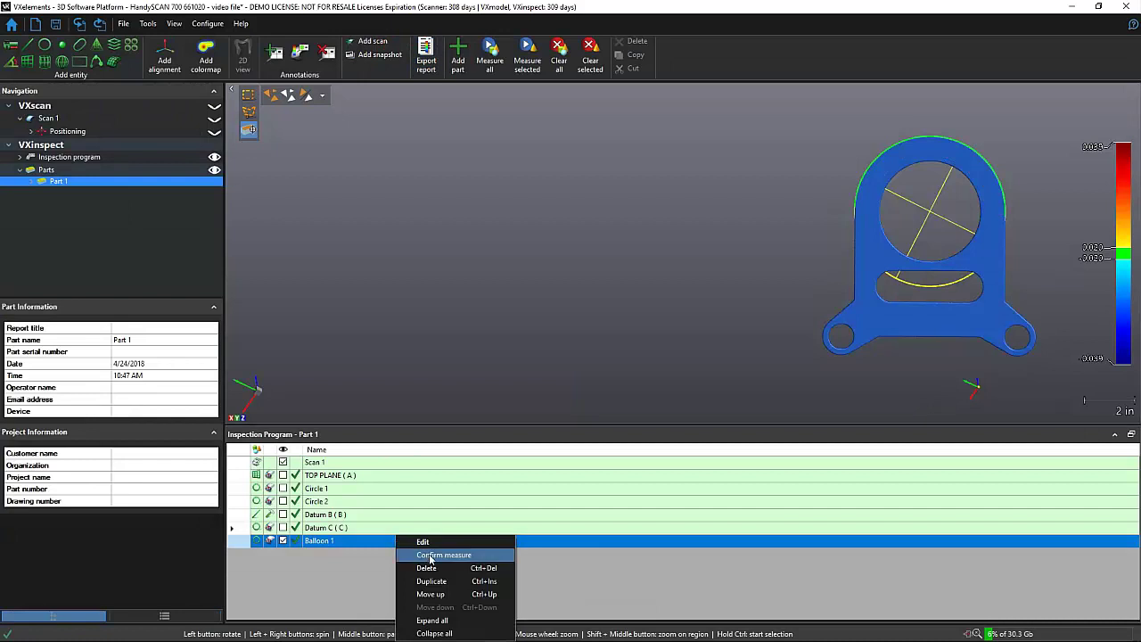
pyautogui.click(429, 553)
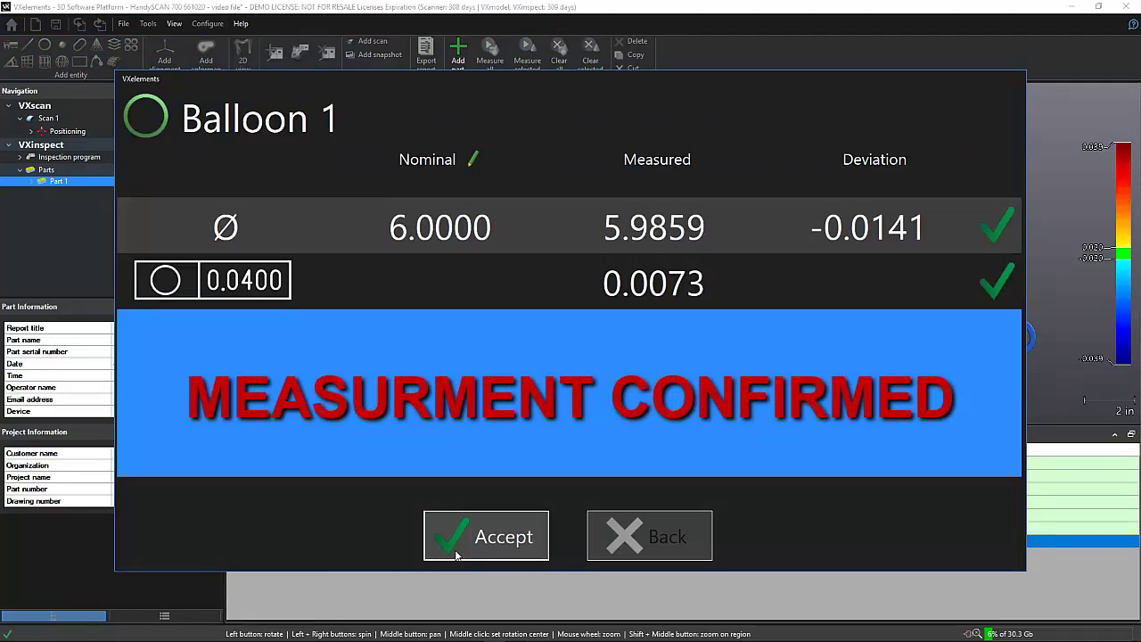
pyautogui.click(456, 555)
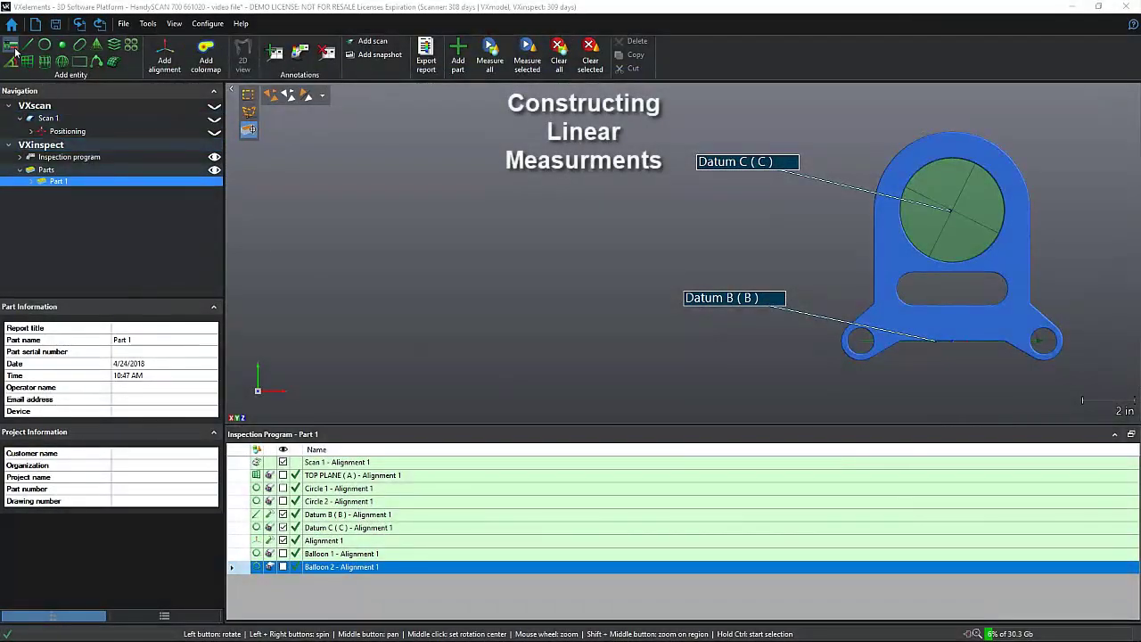
# Start a constructed linear distance named Ba3 with a numerical nominal of 5.000.
pyautogui.click(13, 49)
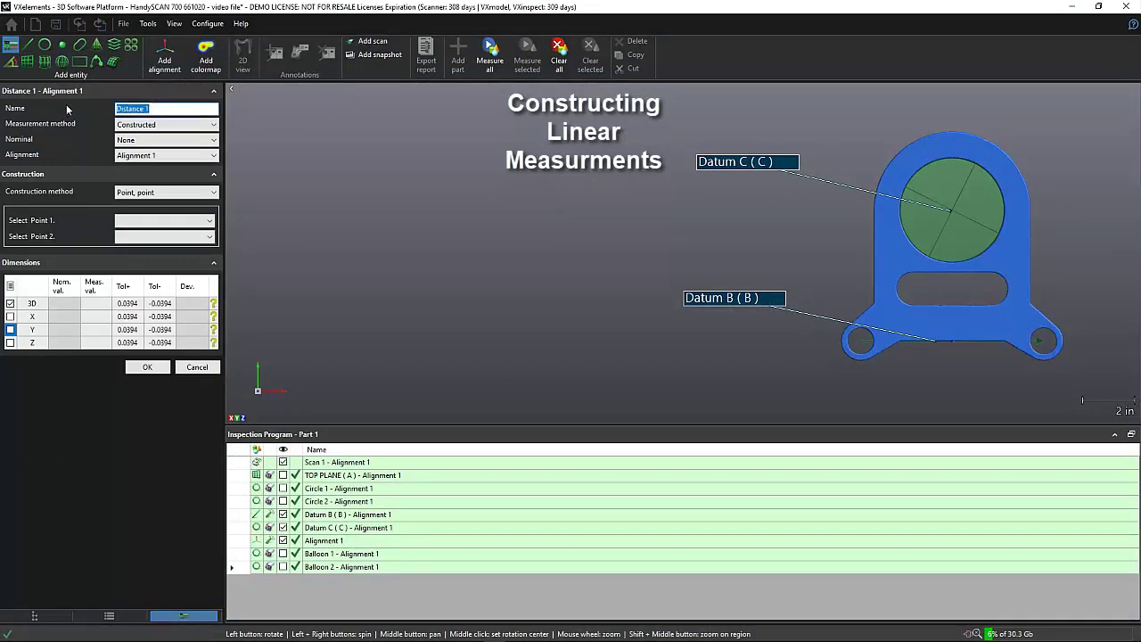
pyautogui.write('Balloon')
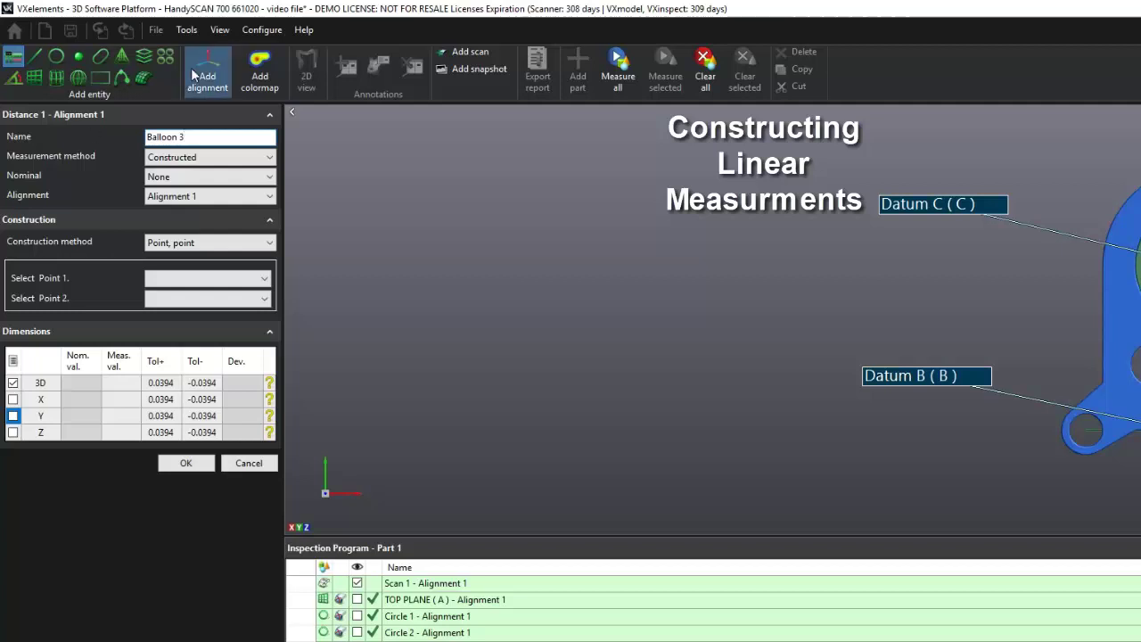
pyautogui.write('3')
pyautogui.click(189, 159)
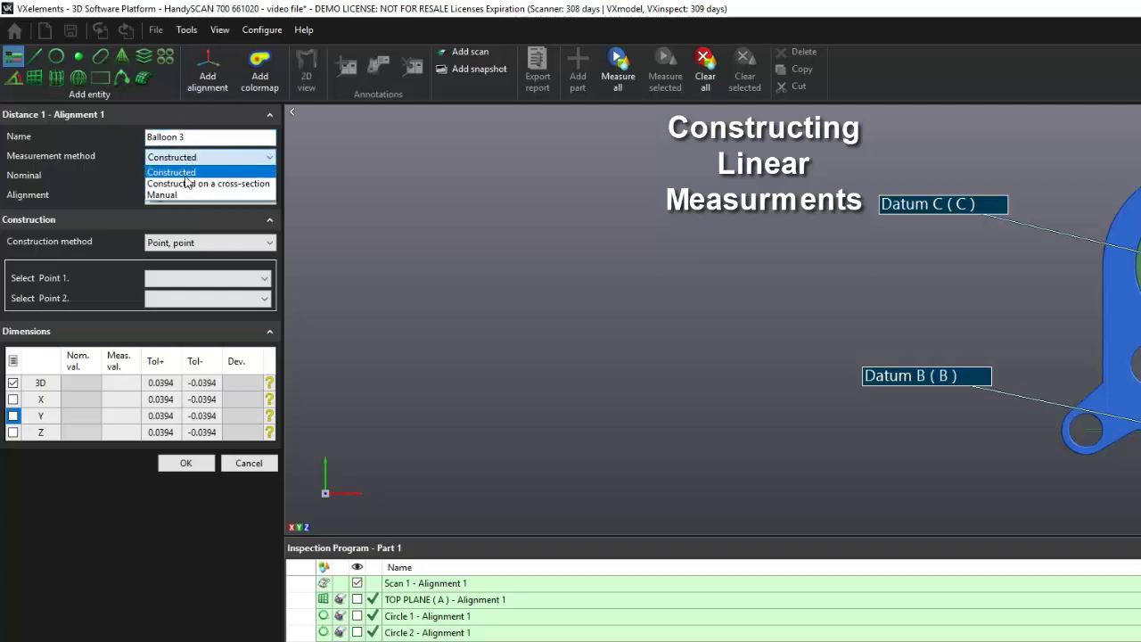
pyautogui.click(184, 173)
pyautogui.click(189, 176)
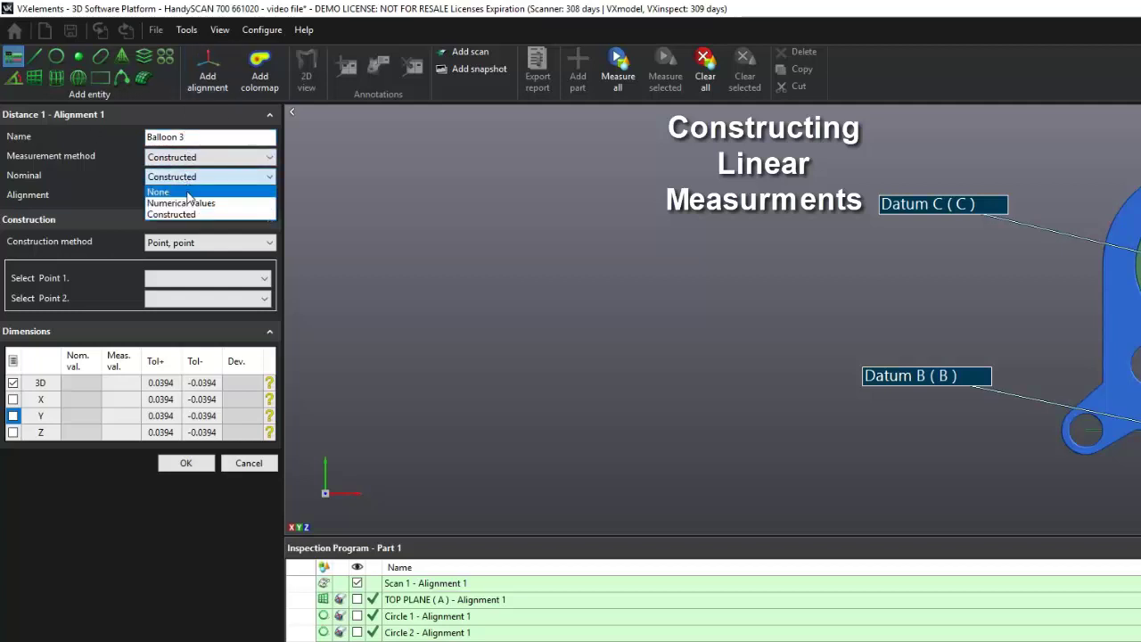
pyautogui.click(183, 203)
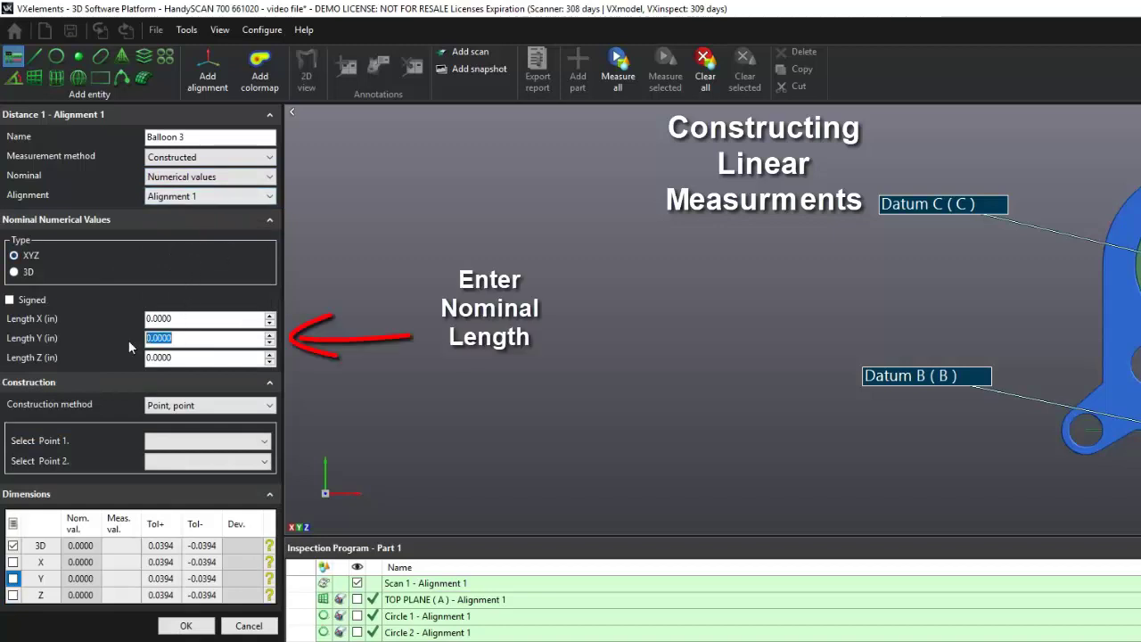
pyautogui.write('5.00')
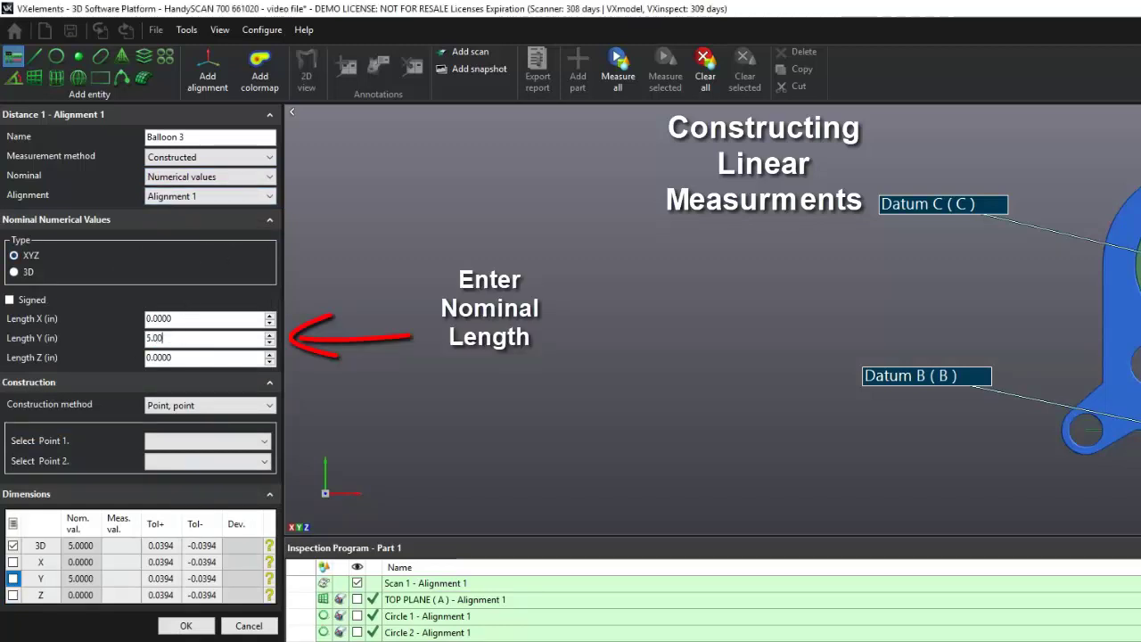
pyautogui.write('0')
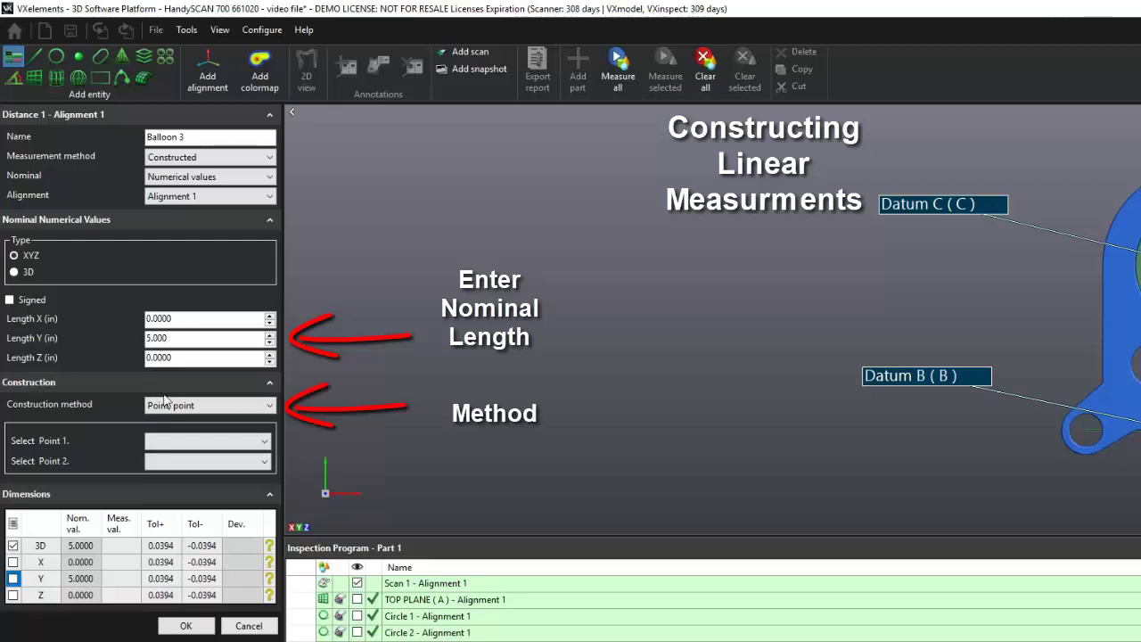
# Construct it as a point-to-line Y distance from Datum C's center to Datum B.
pyautogui.click(178, 407)
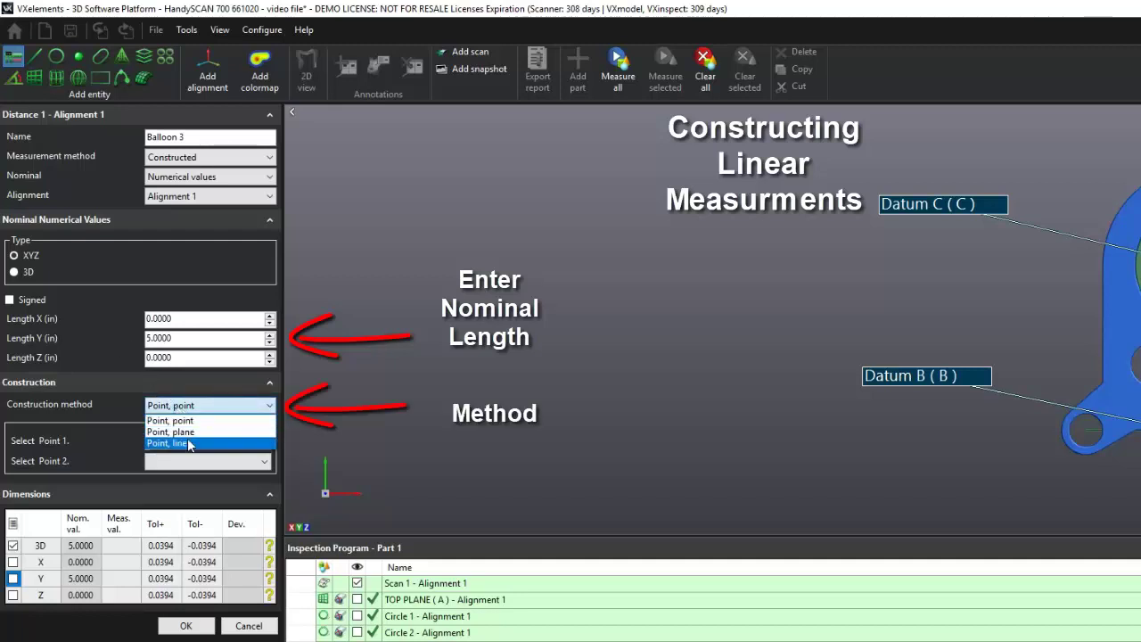
pyautogui.click(187, 442)
pyautogui.click(188, 441)
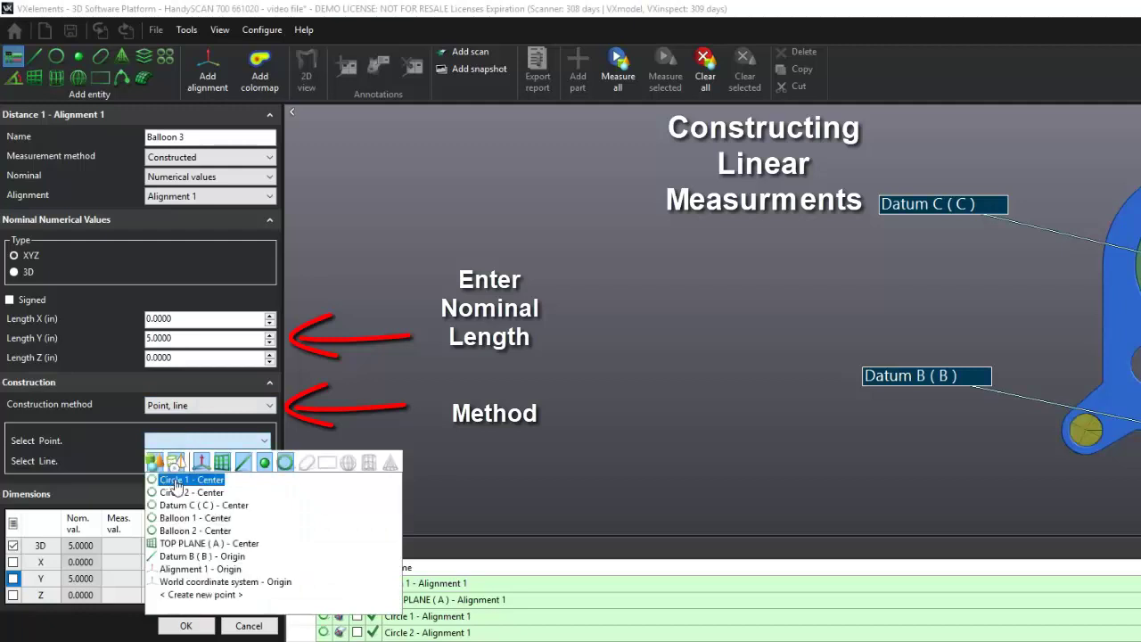
pyautogui.click(182, 509)
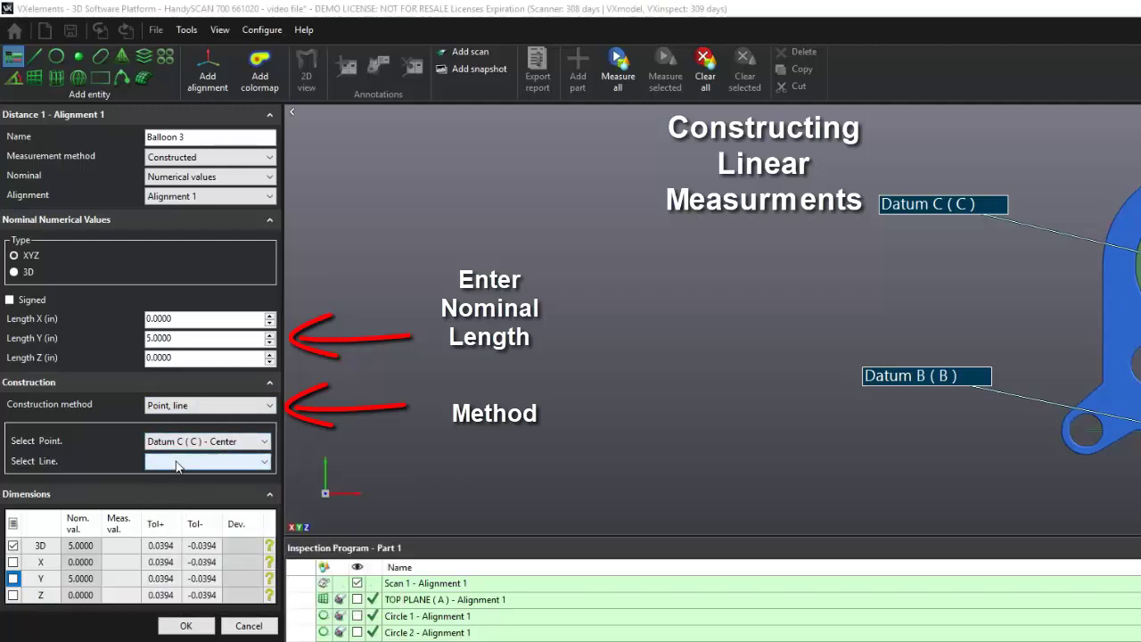
pyautogui.click(177, 462)
pyautogui.click(179, 501)
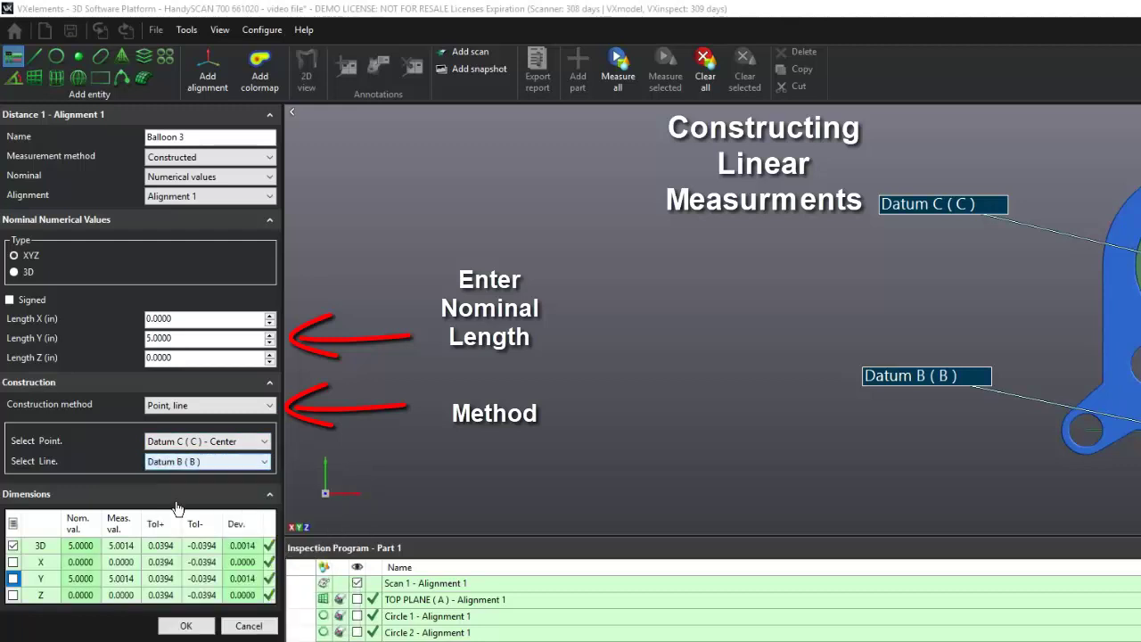
pyautogui.click(13, 546)
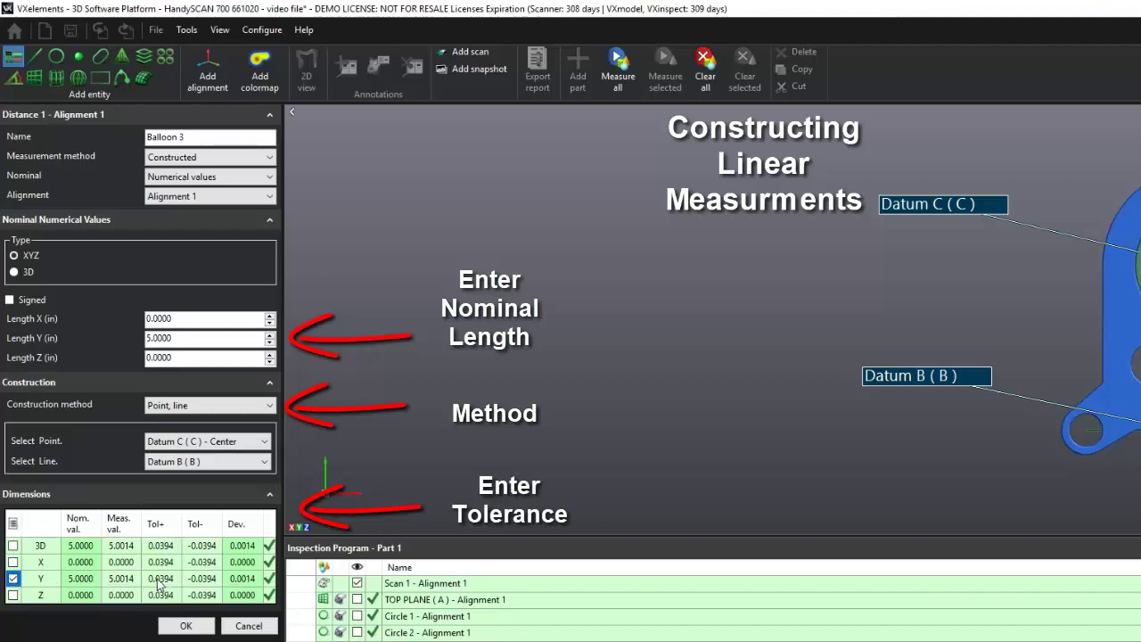
# Set the Y upper and lower tolerances to 0.0300 and accept Balloon 3.
pyautogui.click(160, 579)
pyautogui.write('0.0300')
pyautogui.click(205, 580)
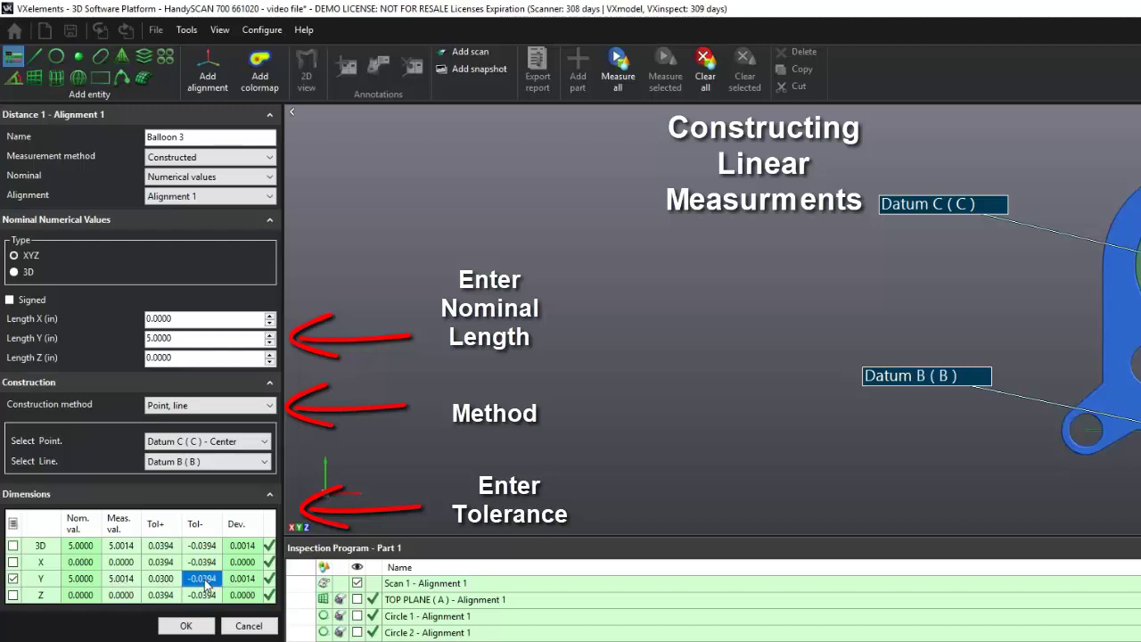
pyautogui.click(205, 580)
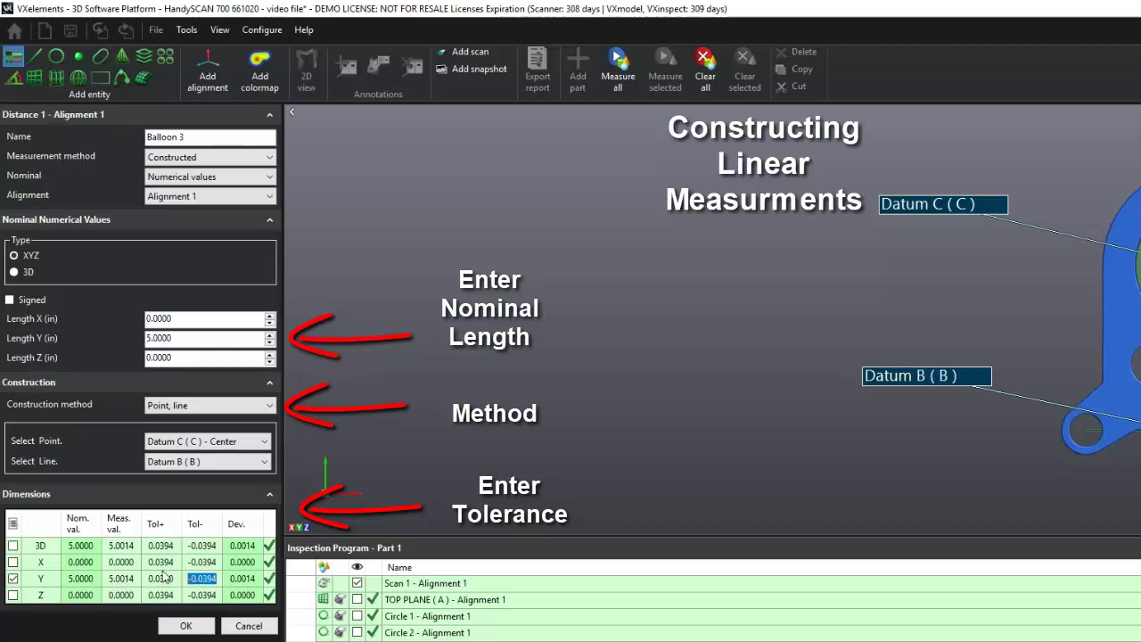
pyautogui.write('-00')
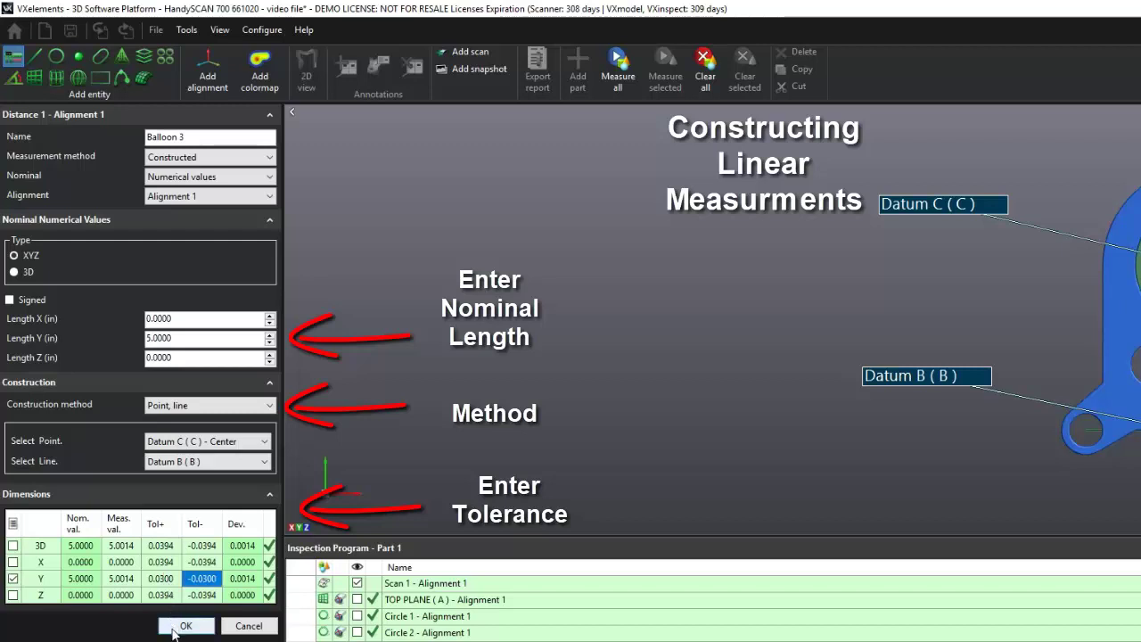
pyautogui.click(175, 627)
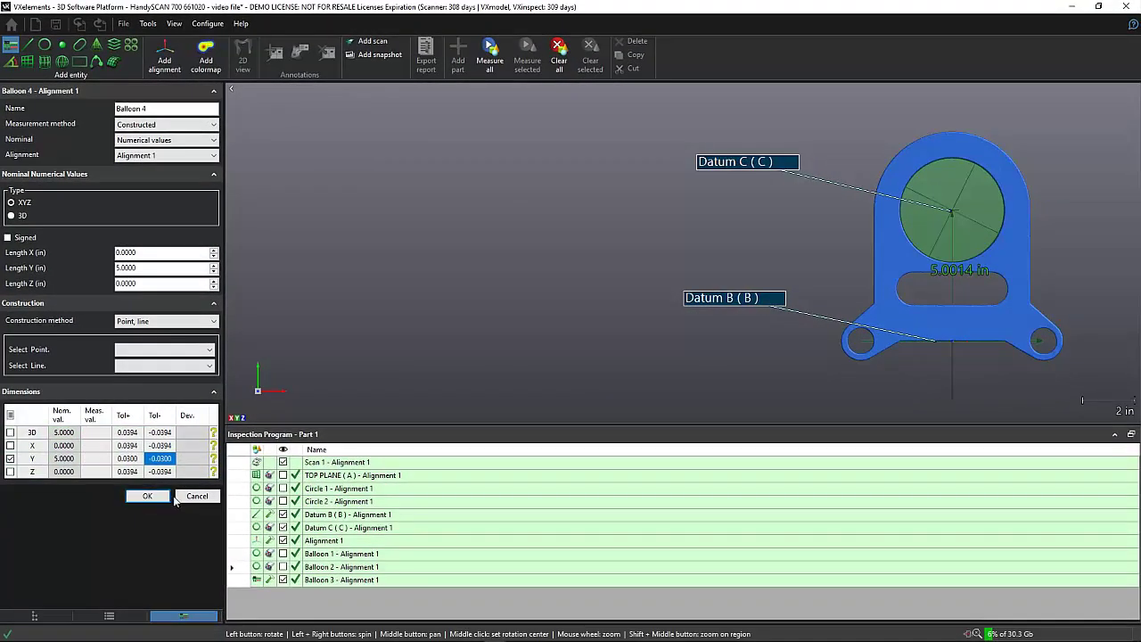
# Cancel the empty Balloon 4 form and mark Balloon 3 as a confirmed, accepted measure.
pyautogui.click(179, 498)
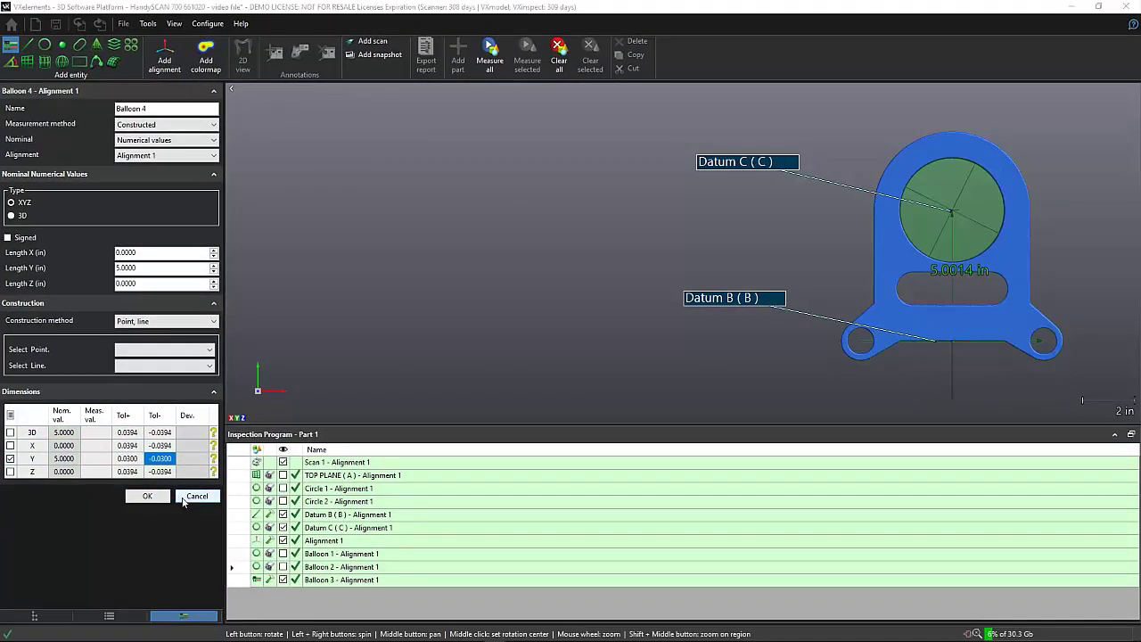
pyautogui.rightClick(400, 584)
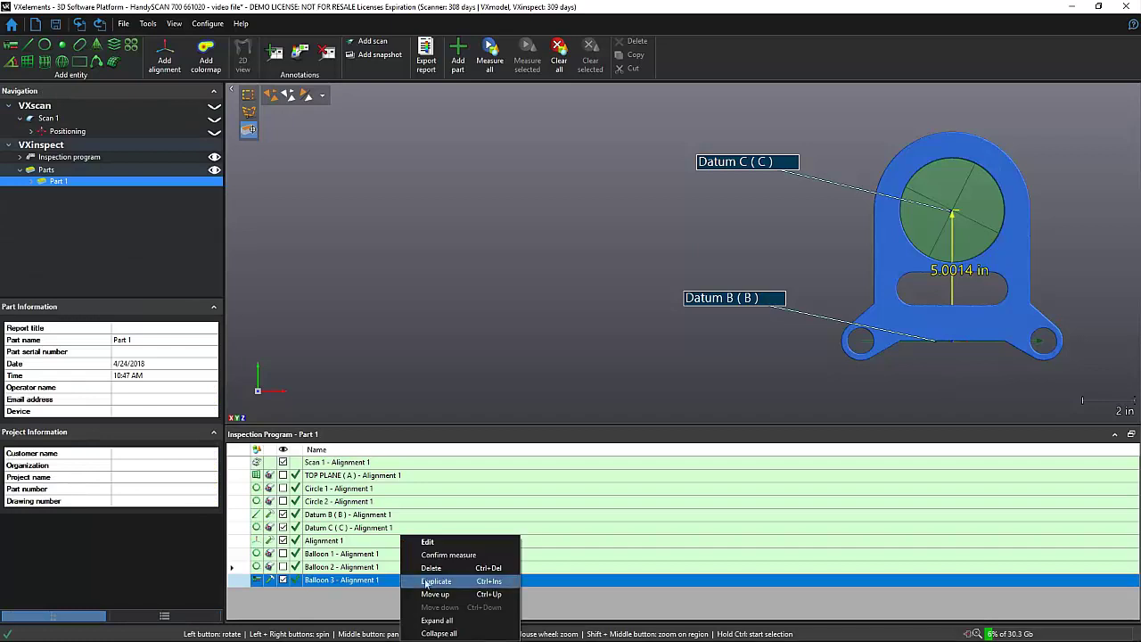
pyautogui.click(440, 562)
pyautogui.click(439, 558)
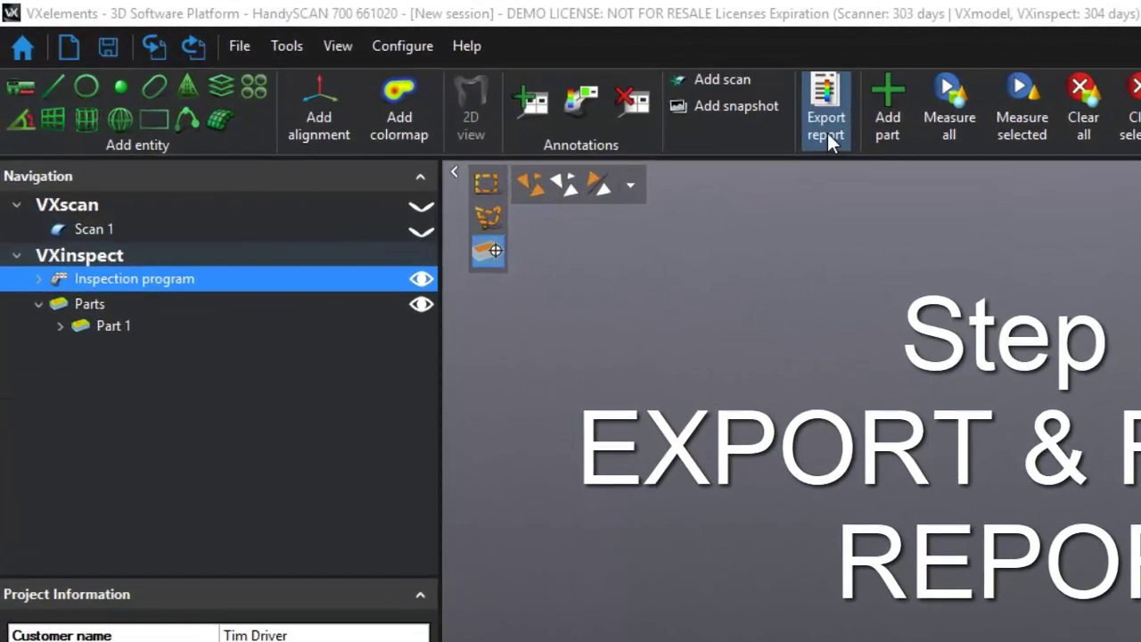
# Save the inspection report to the Desktop as the Excel file Report.xls.
pyautogui.click(427, 70)
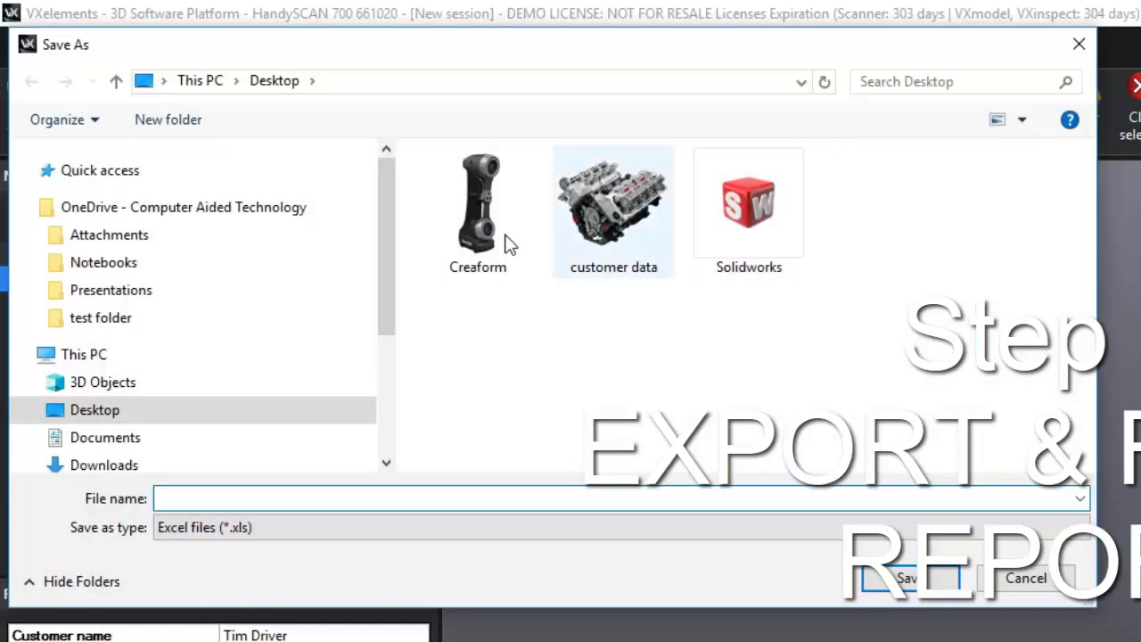
pyautogui.click(225, 499)
pyautogui.write('Report')
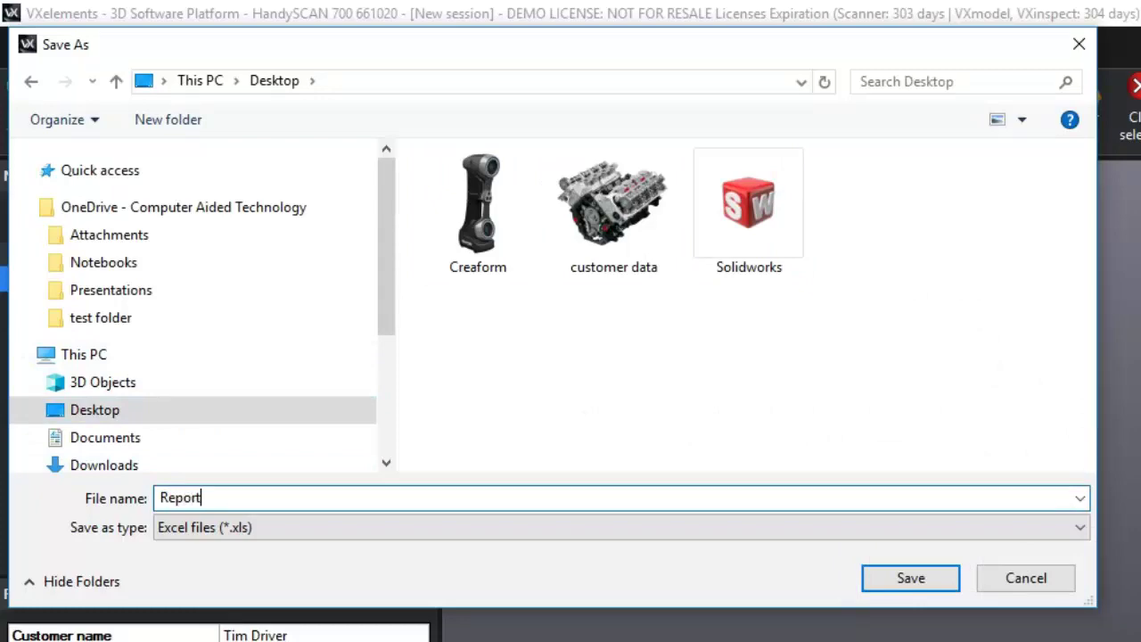
pyautogui.press('Return')
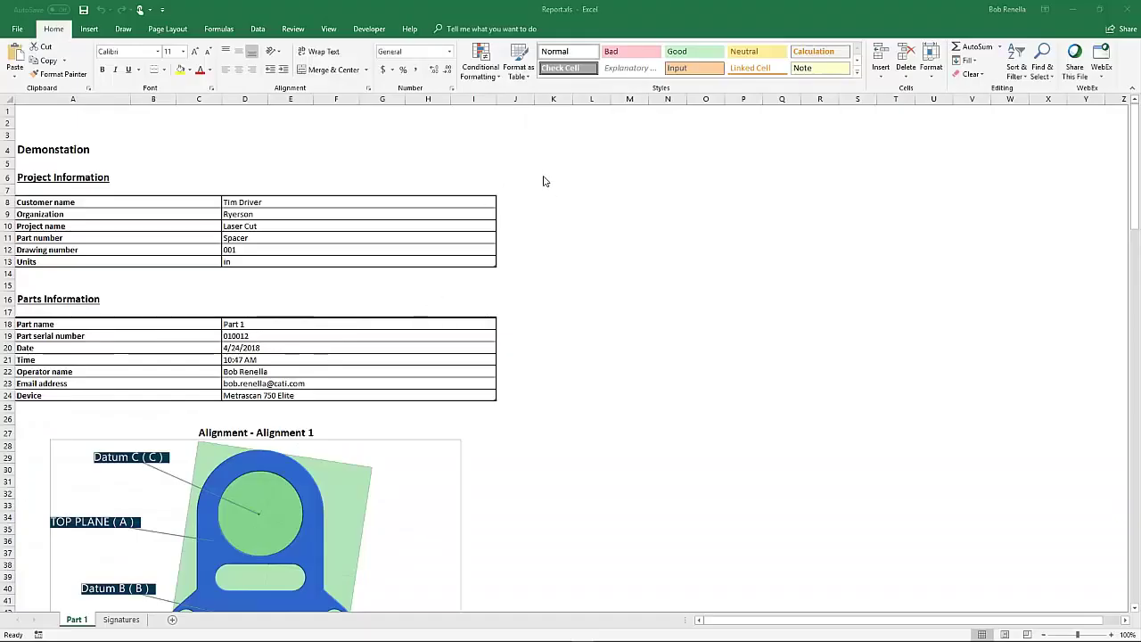
# Scroll down the Part 1 sheet to the out-of-tolerance Balloon 7 and Balloon 9 results.
pyautogui.scroll(-3, 564, 187)
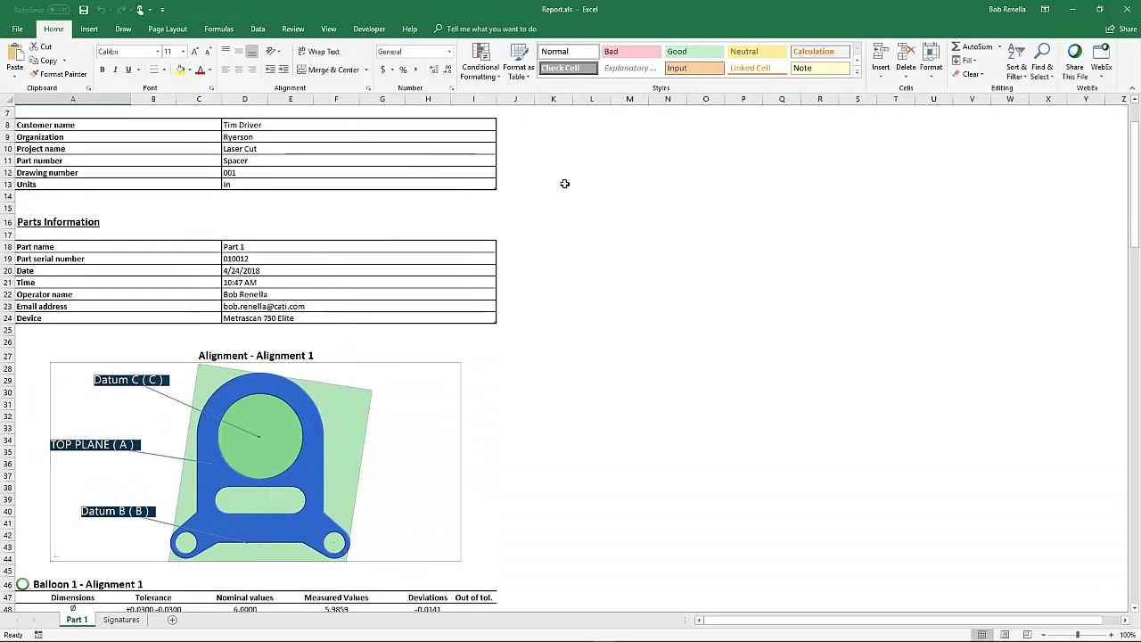
pyautogui.scroll(-3, 564, 183)
pyautogui.scroll(-1, 565, 184)
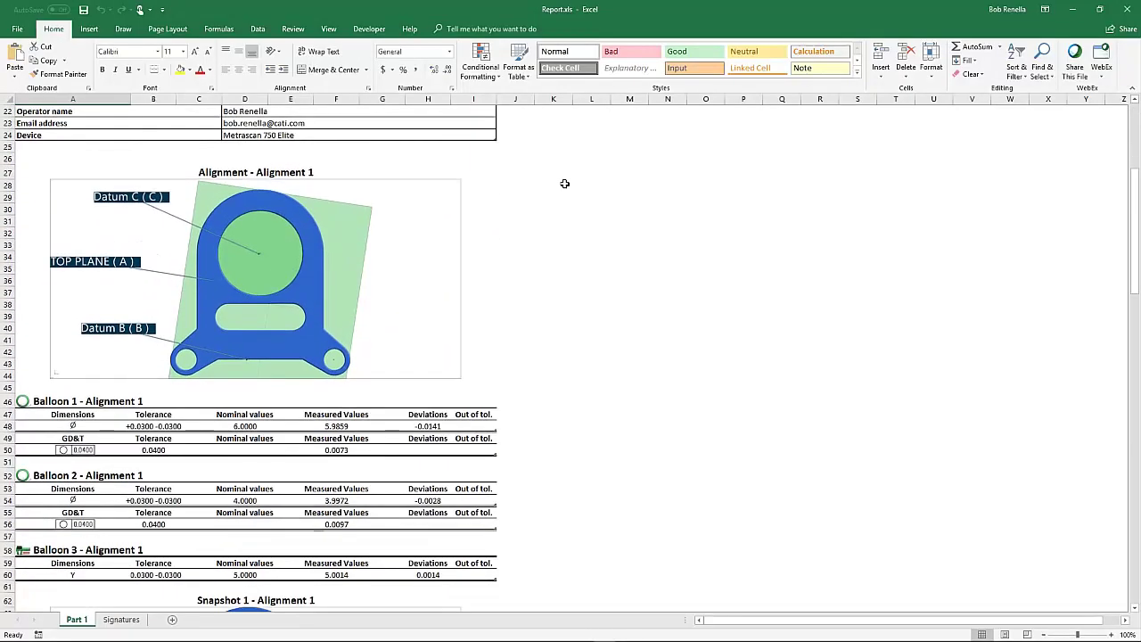
pyautogui.scroll(-3, 565, 184)
pyautogui.scroll(-3, 564, 183)
pyautogui.scroll(-1, 565, 183)
pyautogui.scroll(-4, 565, 183)
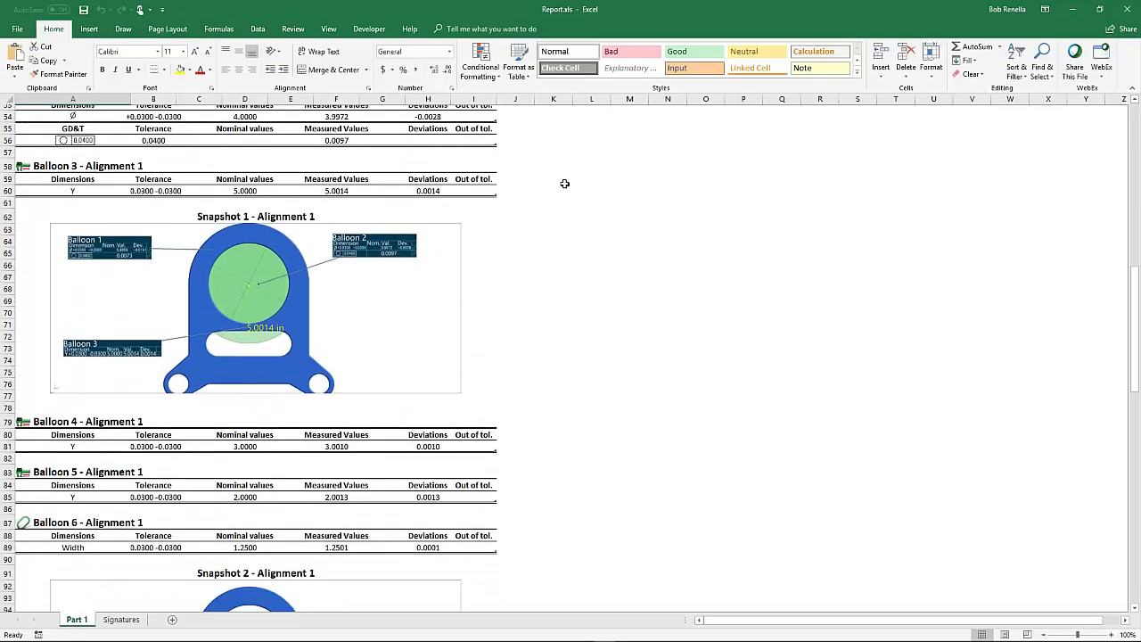
pyautogui.scroll(-2, 657, 217)
pyautogui.scroll(-2, 657, 217)
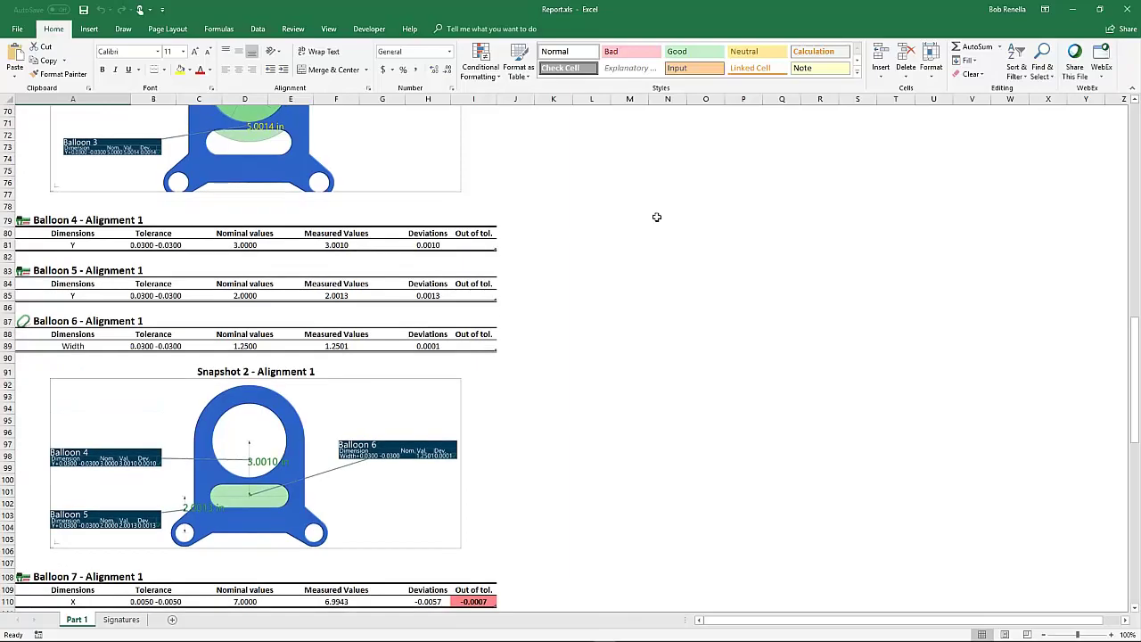
pyautogui.scroll(-1, 656, 216)
pyautogui.scroll(-3, 656, 216)
pyautogui.scroll(-1, 656, 216)
pyautogui.scroll(-2, 656, 217)
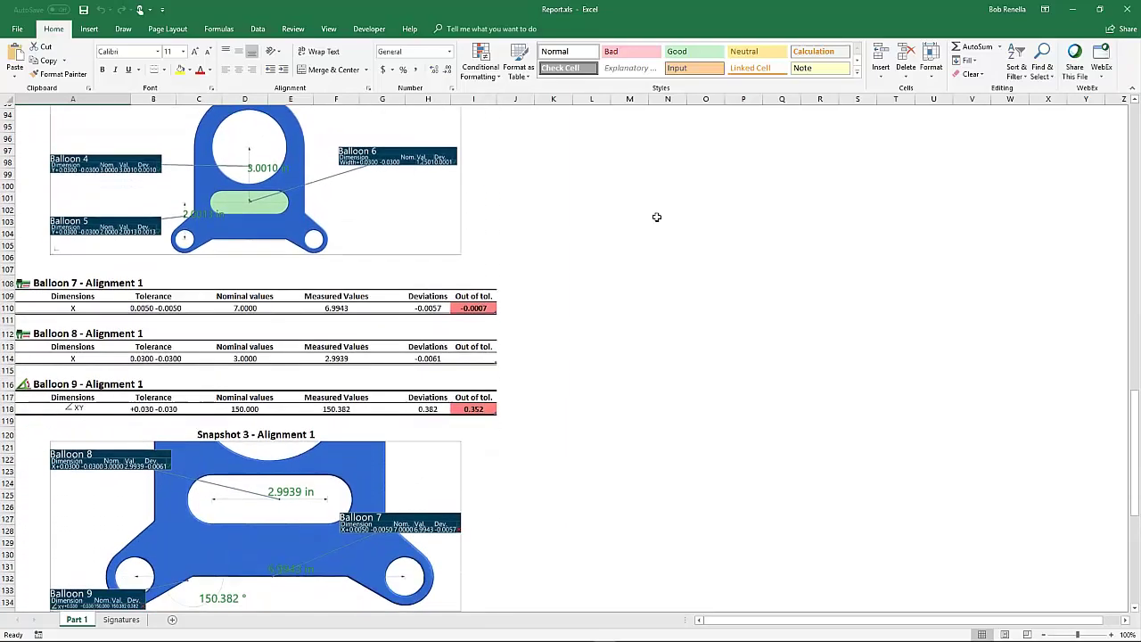
pyautogui.scroll(-2, 656, 217)
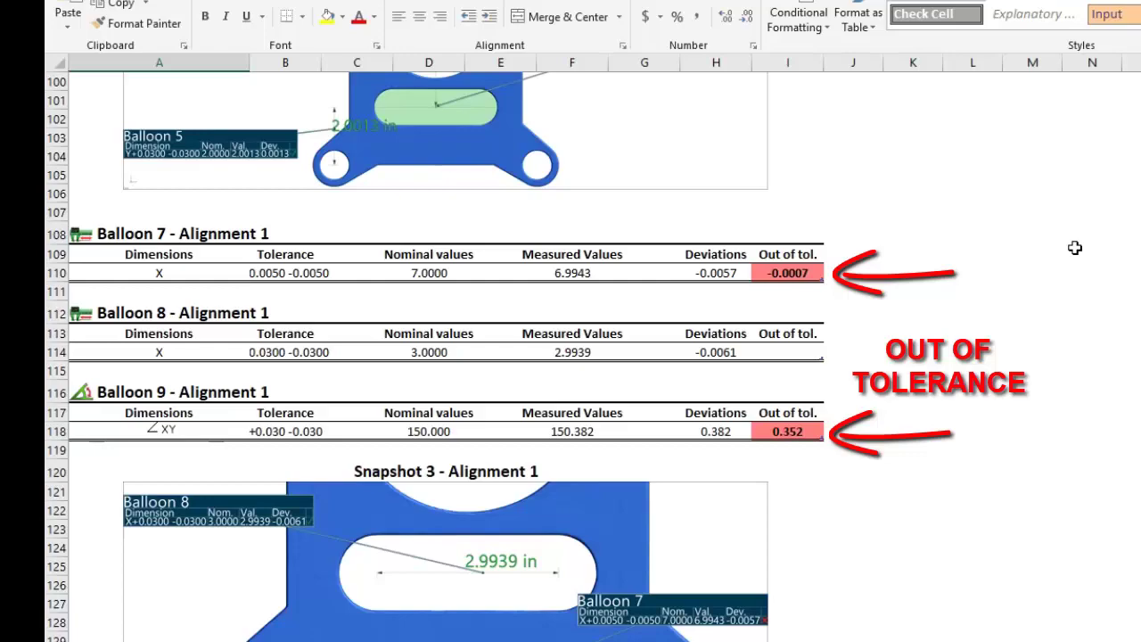
pyautogui.scroll(-2, 673, 216)
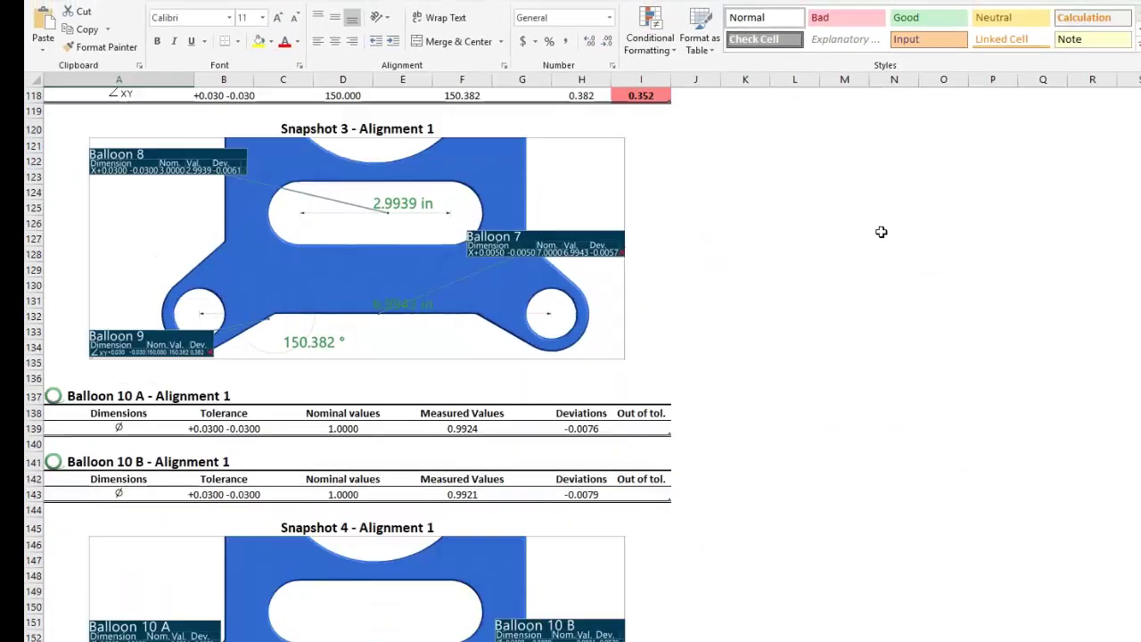
pyautogui.scroll(-4, 672, 217)
pyautogui.scroll(-3, 672, 216)
pyautogui.scroll(-2, 672, 216)
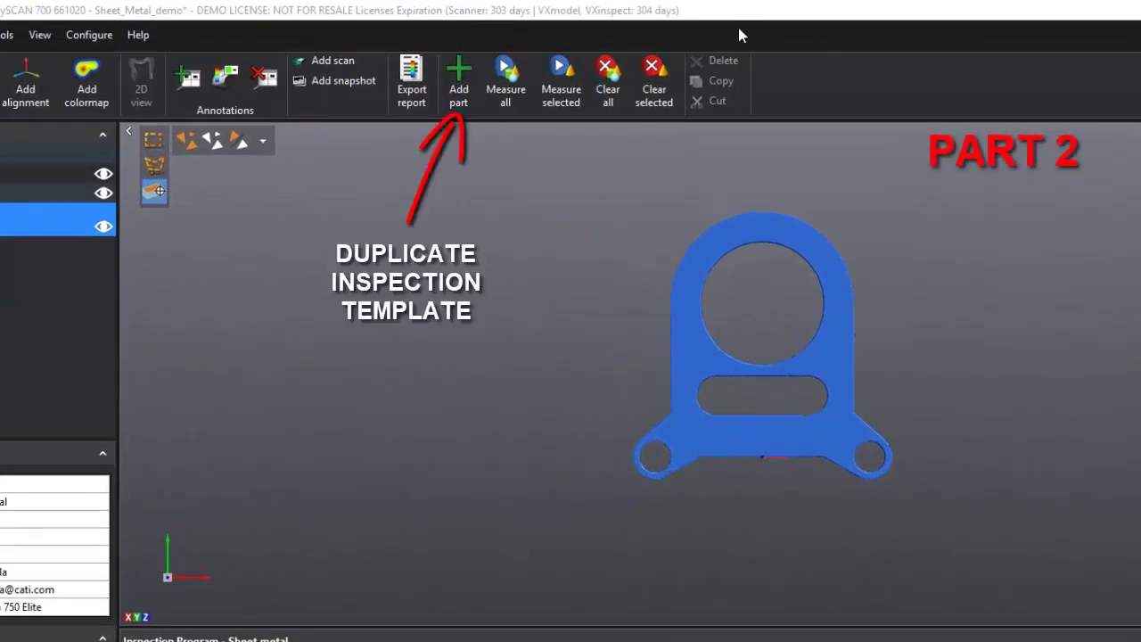
# Duplicate the inspection template as Sheet metal 2 and begin measuring it.
pyautogui.click(467, 89)
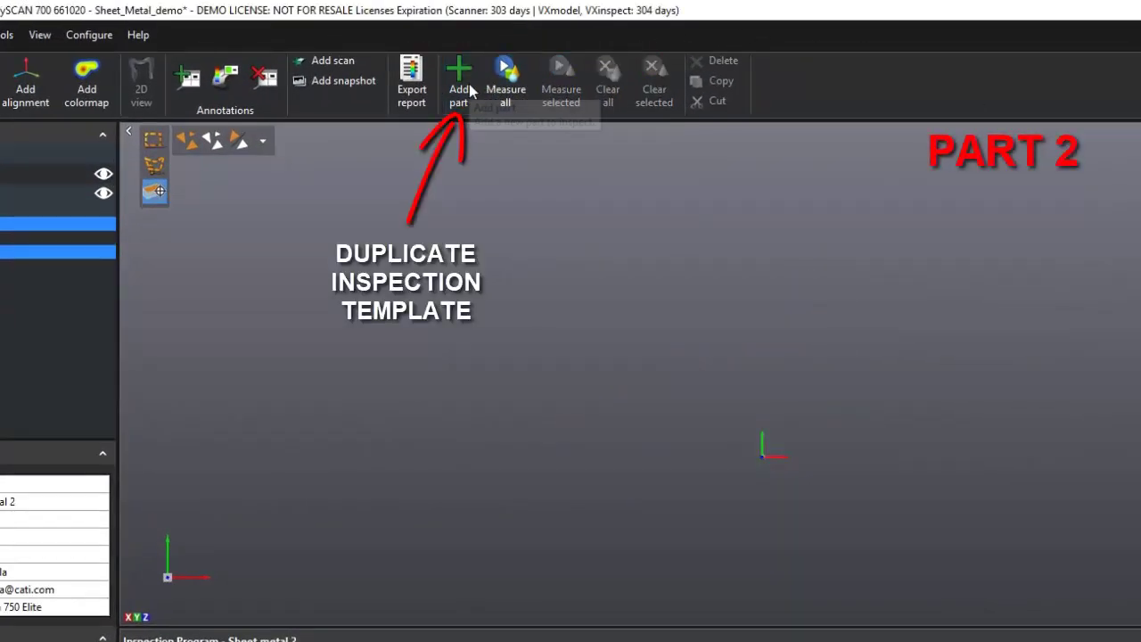
pyautogui.click(499, 90)
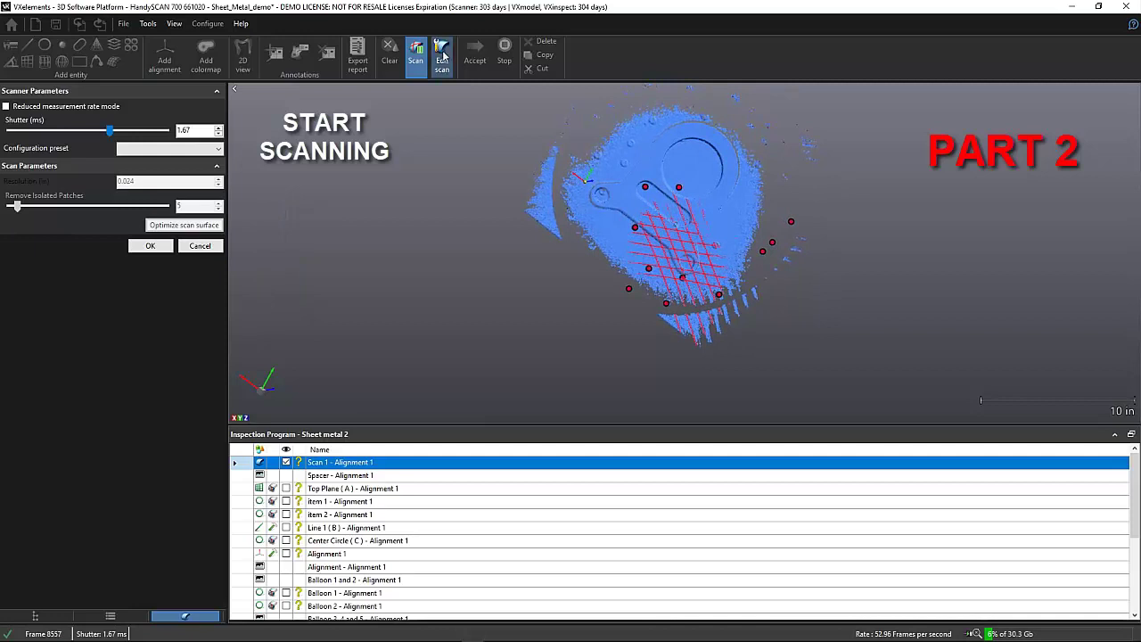
# Stop the scan and permanently delete the table-plane background points.
pyautogui.click(473, 54)
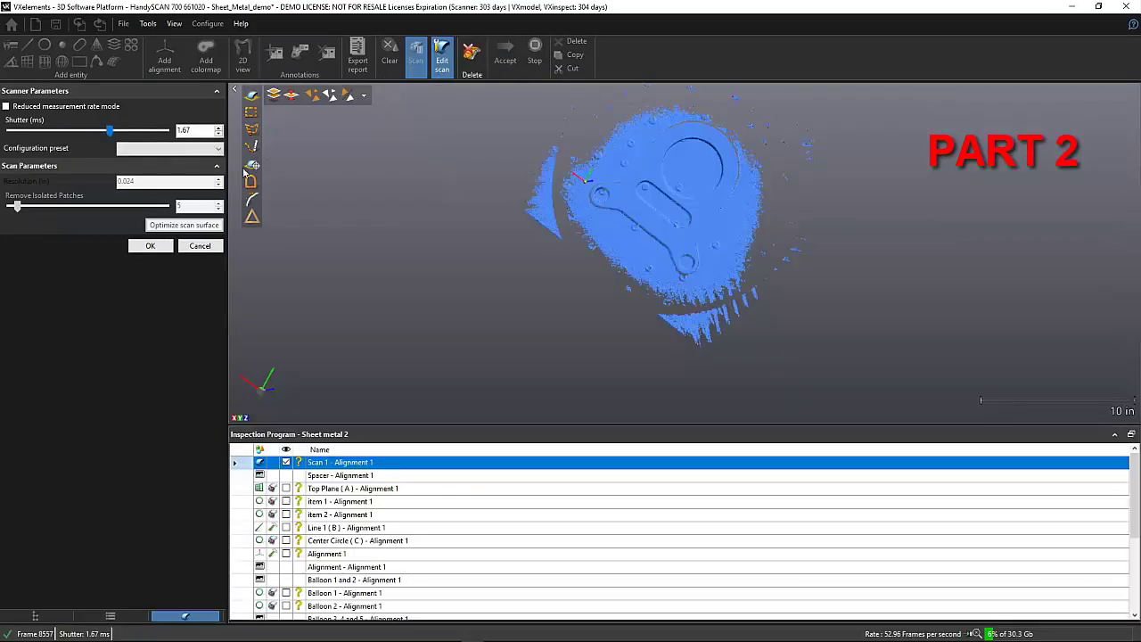
pyautogui.click(253, 164)
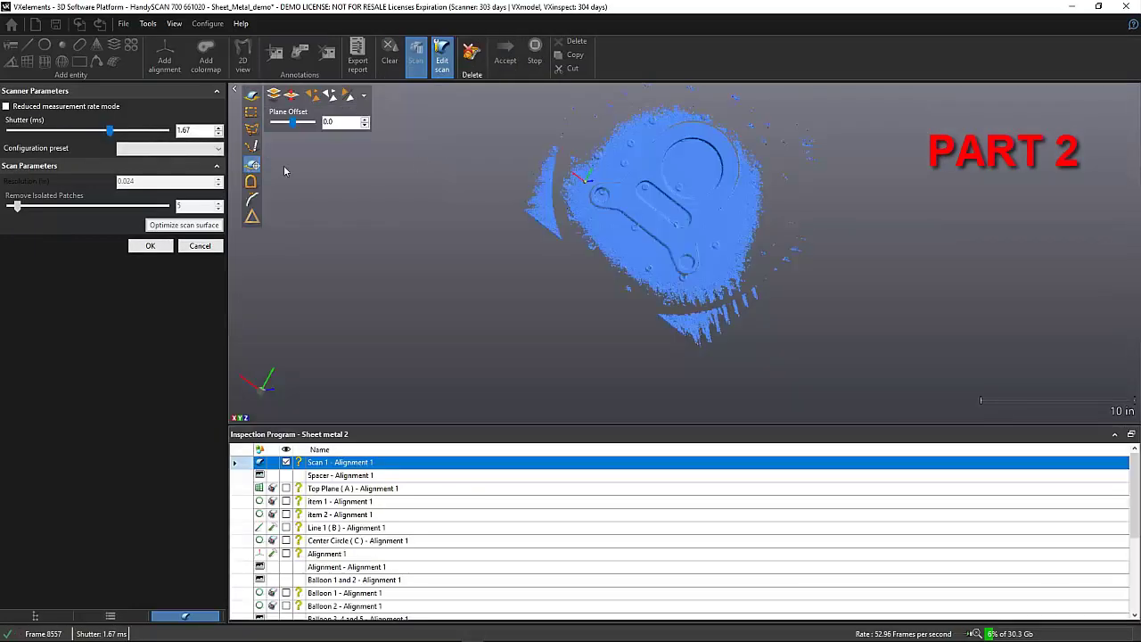
pyautogui.click(698, 166)
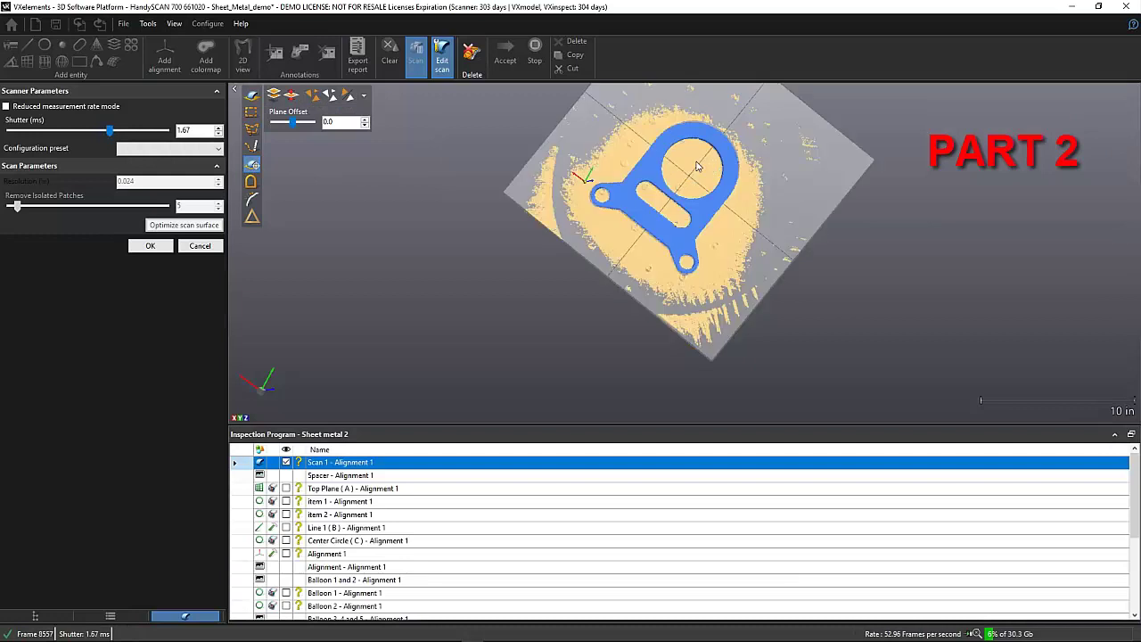
pyautogui.press('Delete')
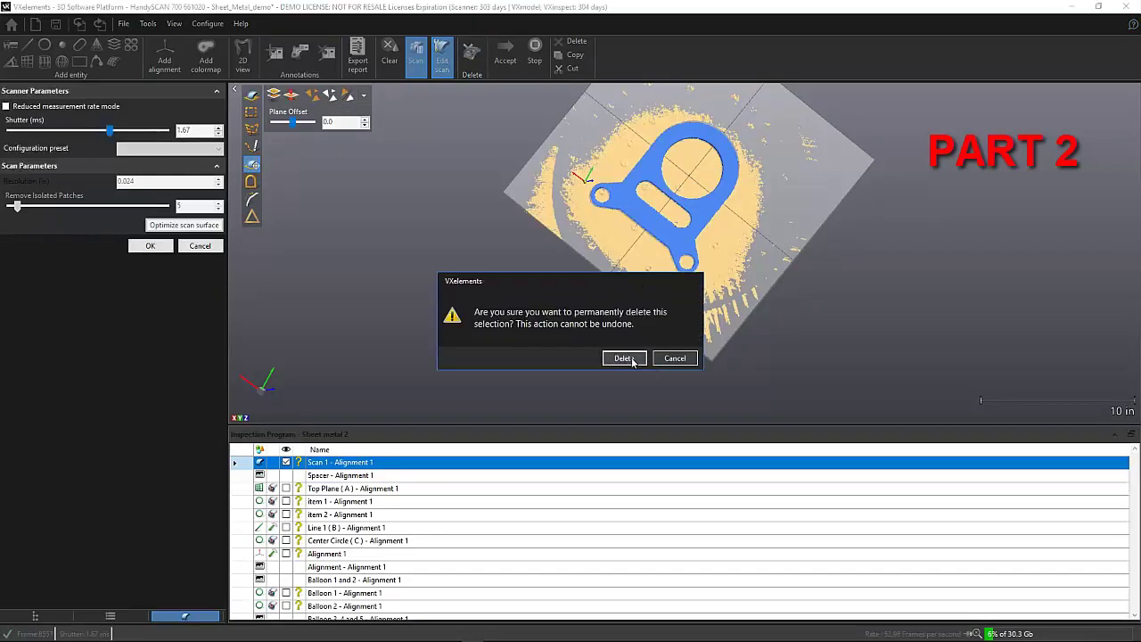
pyautogui.click(631, 359)
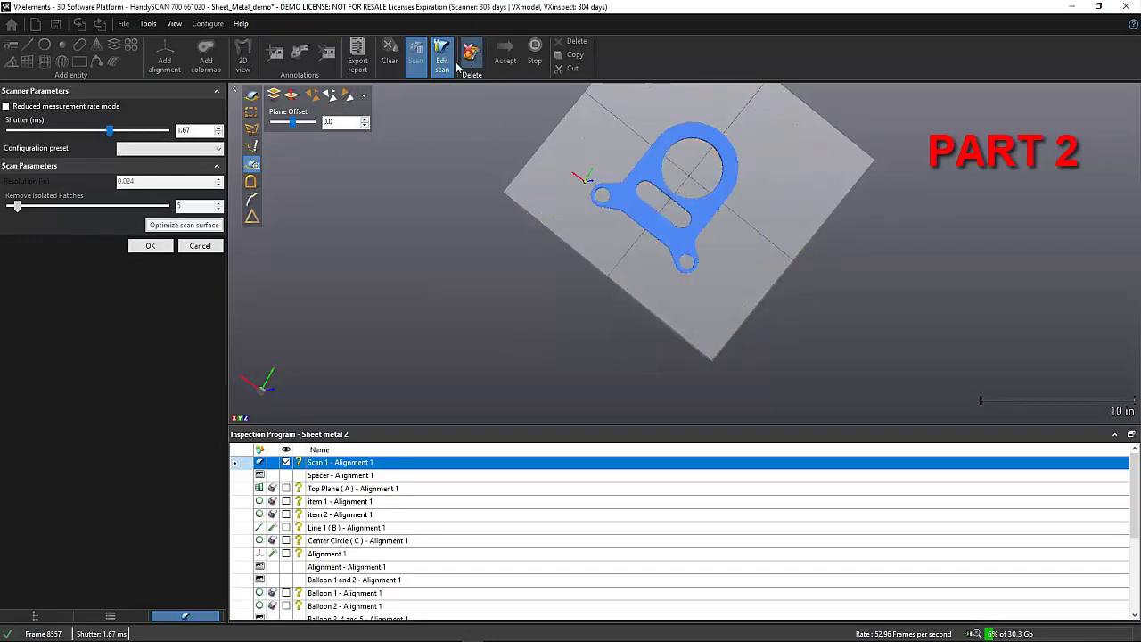
pyautogui.click(419, 62)
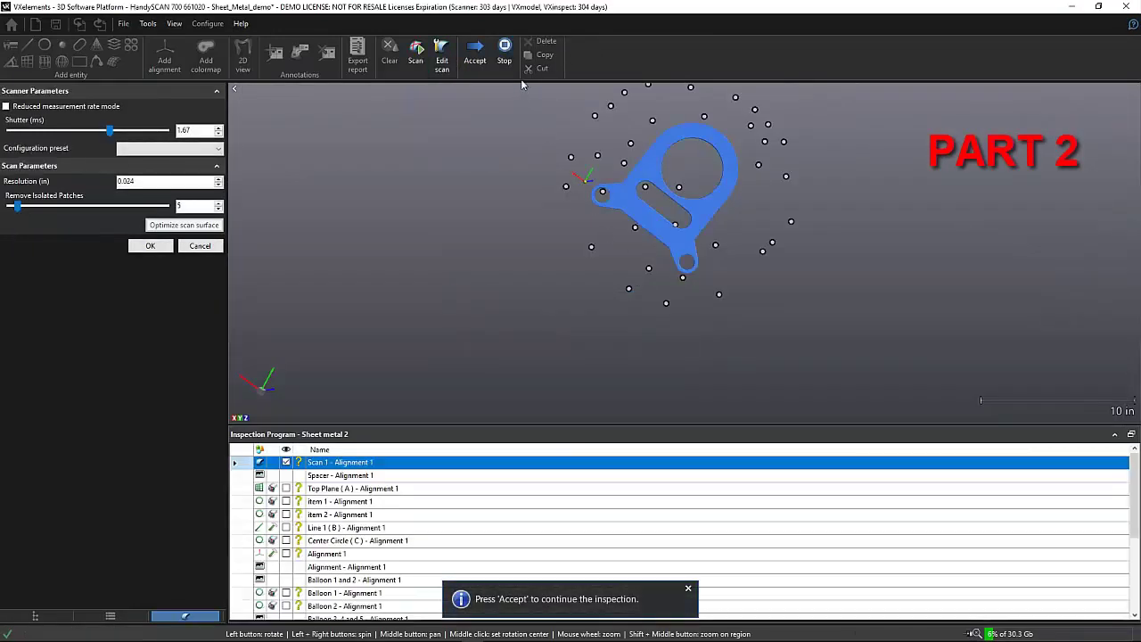
# Accept the cleaned scan and set its top surface as Top Plane (A).
pyautogui.click(474, 53)
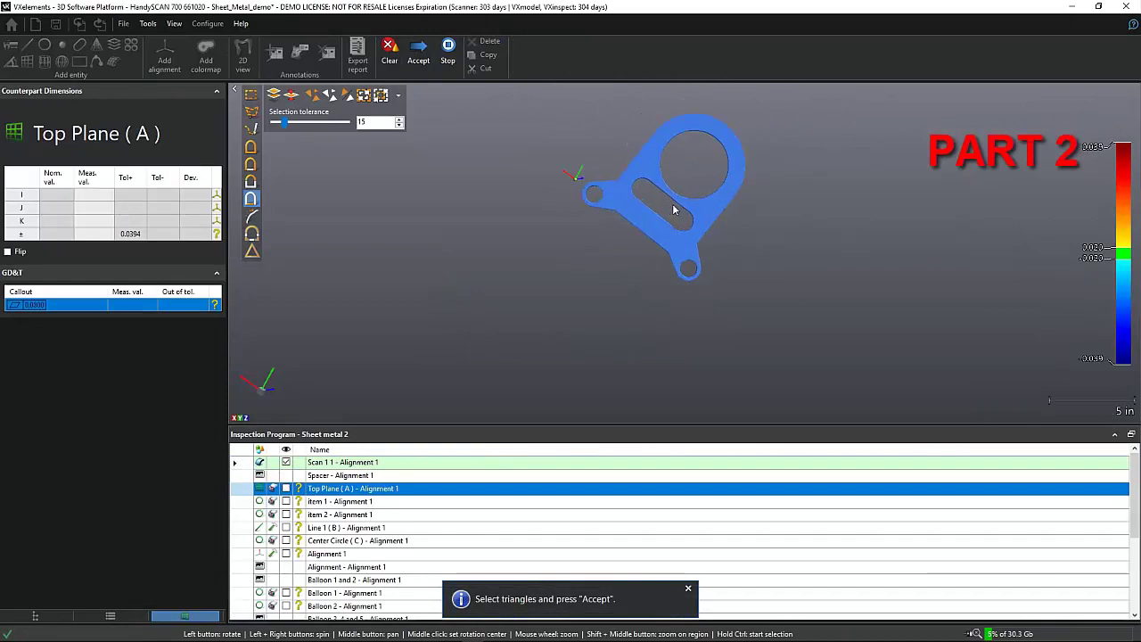
pyautogui.scroll(2, 674, 209)
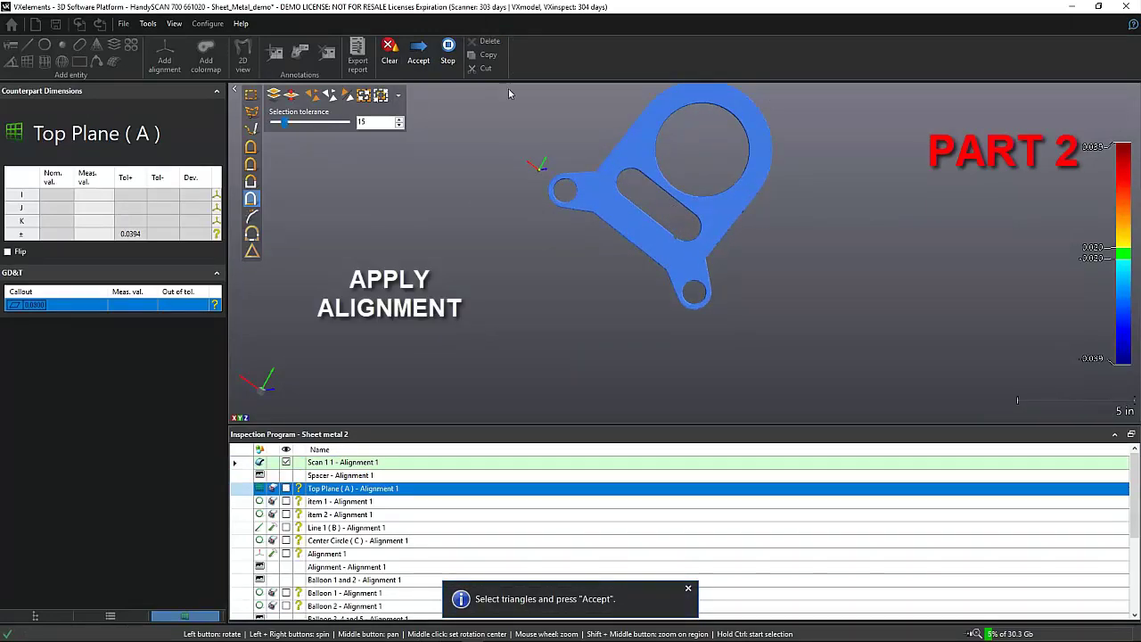
pyautogui.click(627, 149)
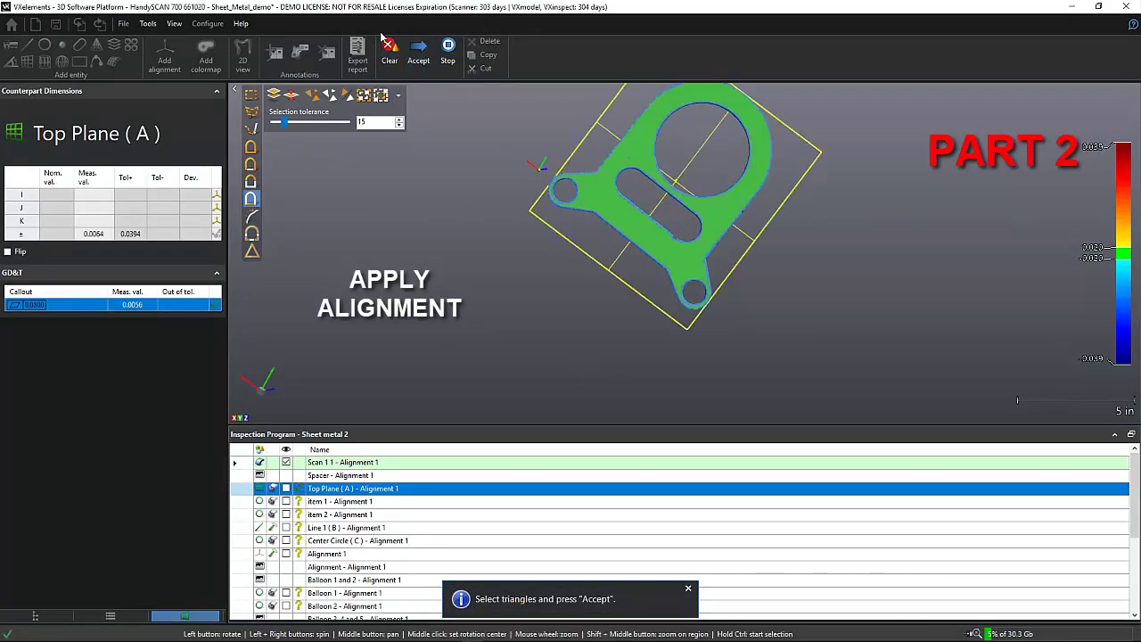
pyautogui.click(418, 52)
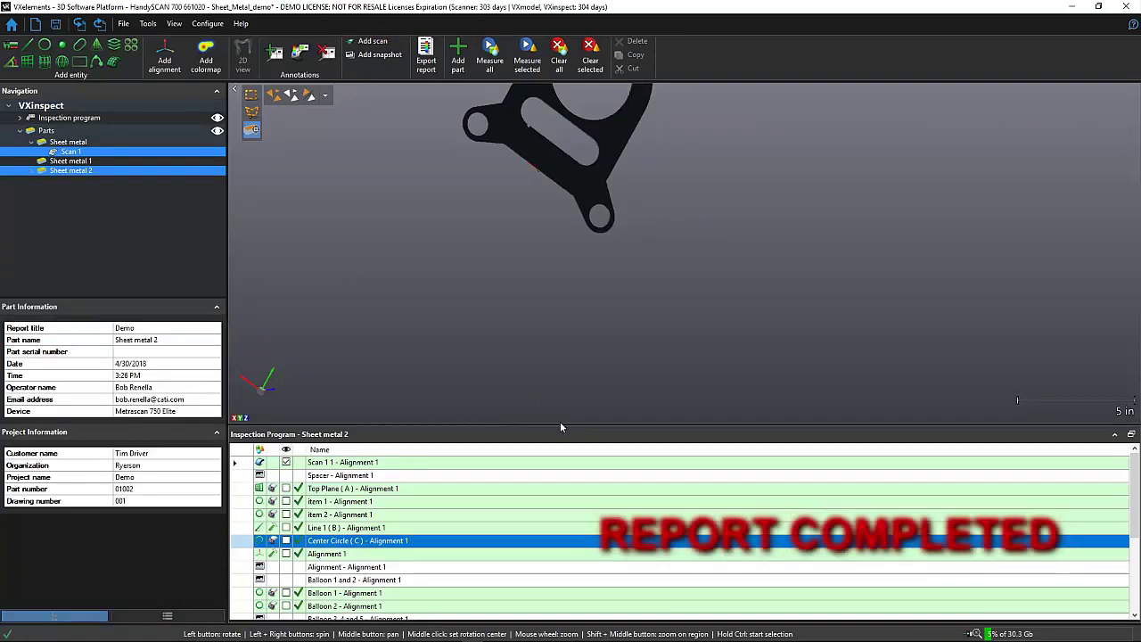
# Switch the viewer to the Y+ predefined view and scroll the inspection results list.
pyautogui.rightClick(535, 258)
pyautogui.moveTo(581, 264)
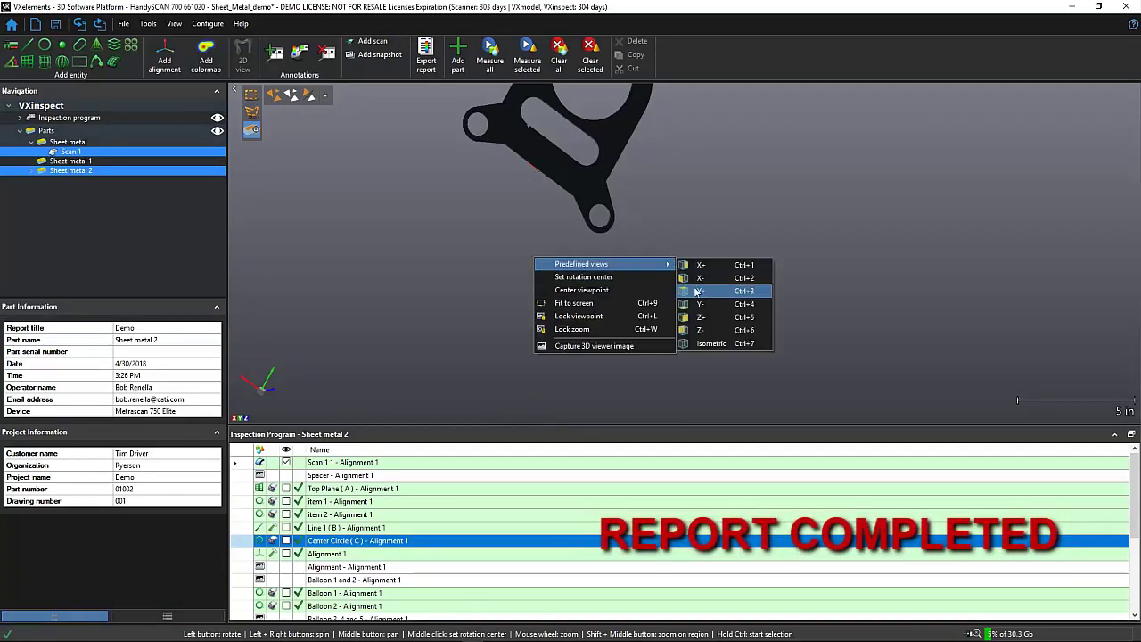
pyautogui.click(697, 292)
pyautogui.scroll(-1, 750, 486)
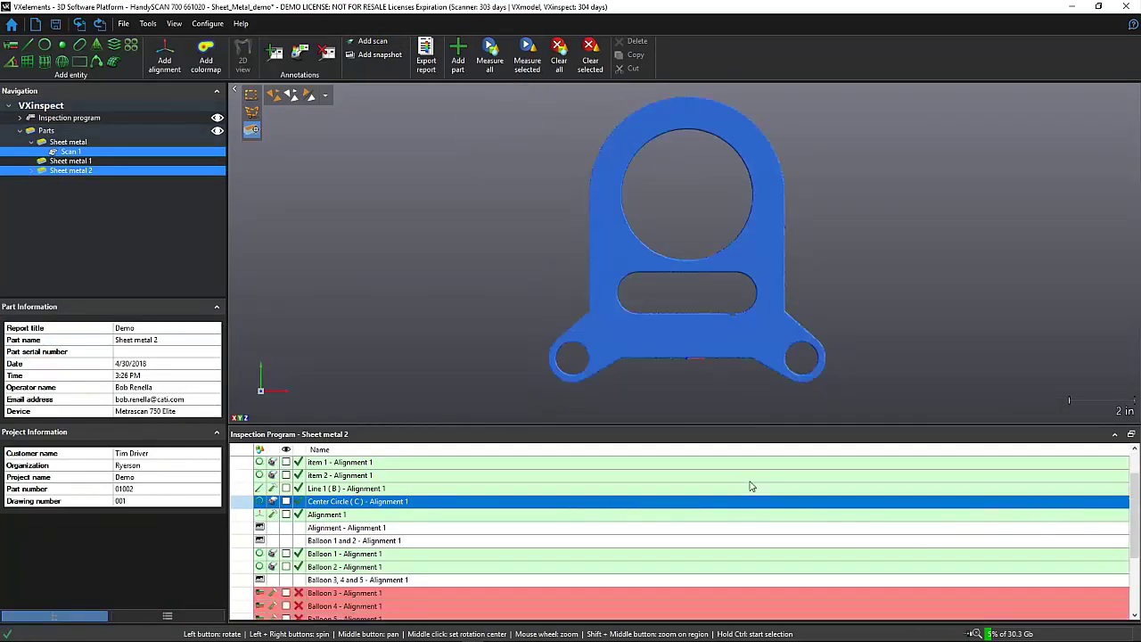
pyautogui.scroll(-2, 751, 486)
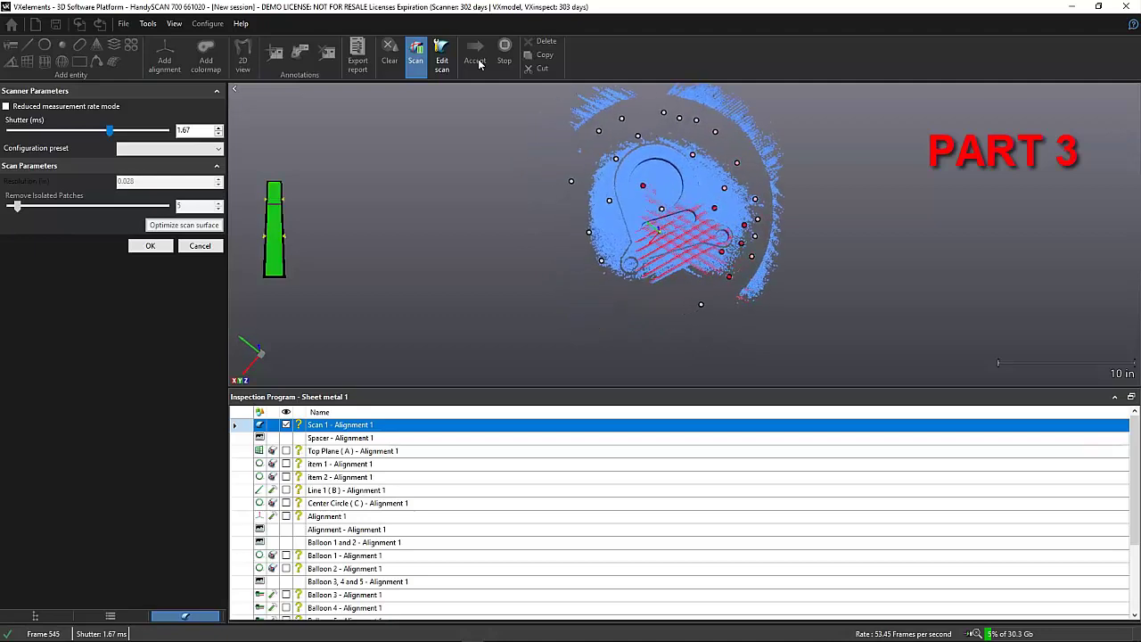
# Pick the next part's top surface as Top Plane (A) and accept to finish its inspection.
pyautogui.click(654, 239)
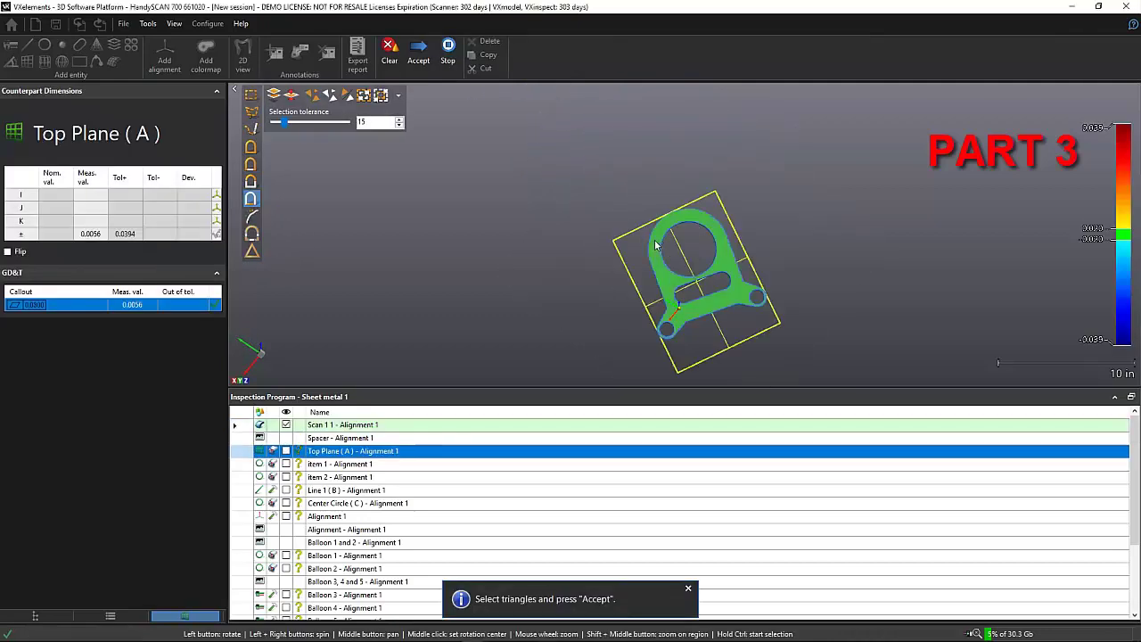
pyautogui.click(418, 52)
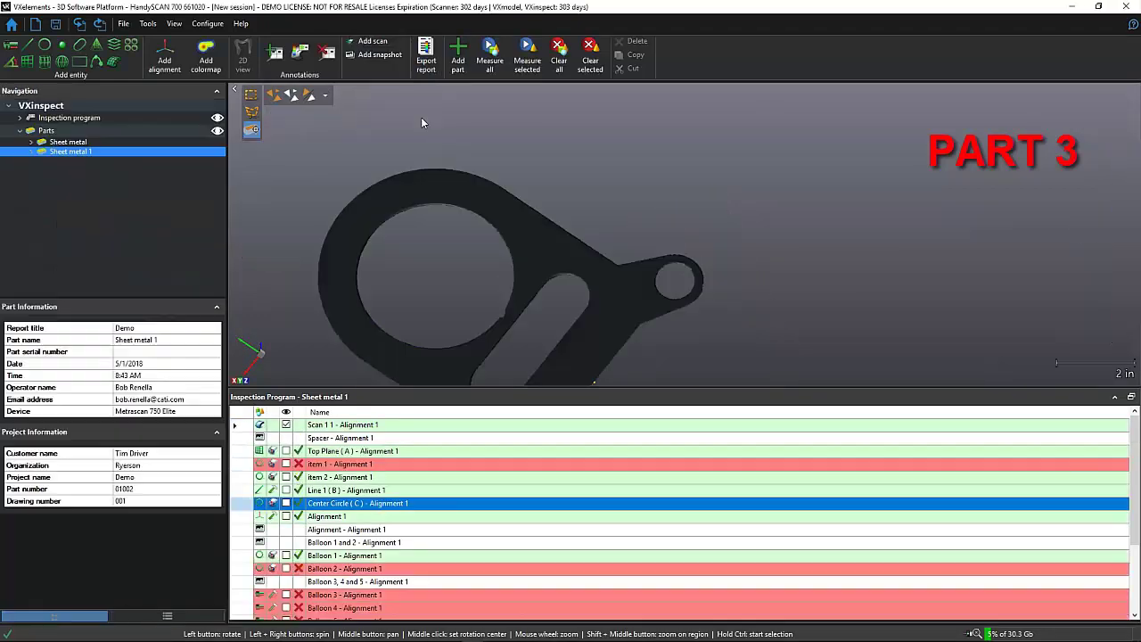
pyautogui.rightClick(564, 150)
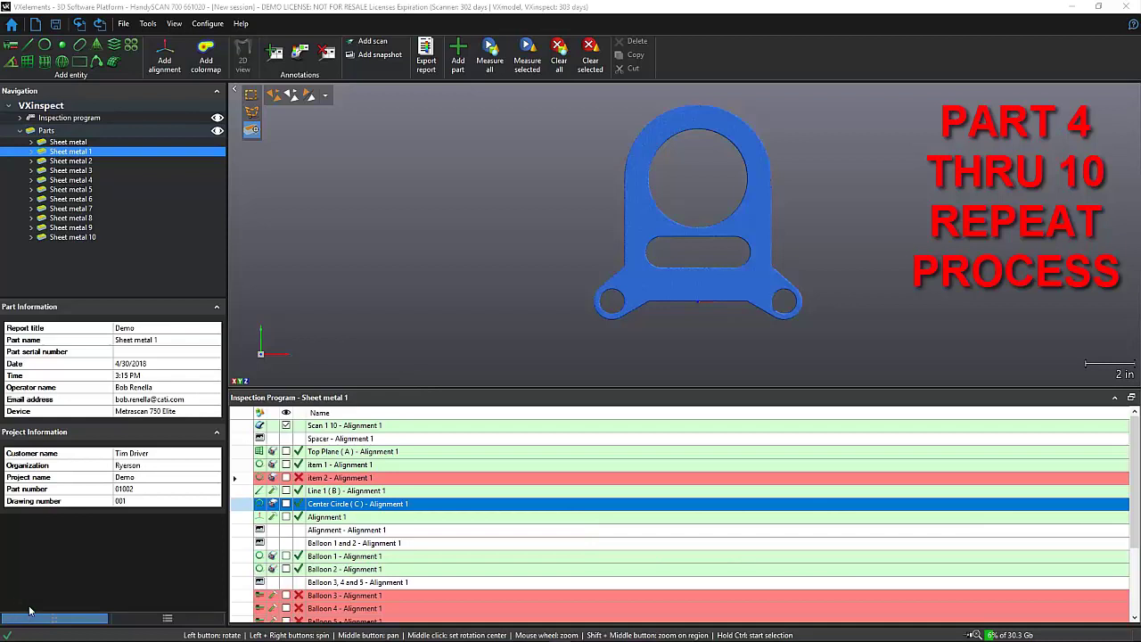
# Save the multi-part report to the Desktop as multiple inspection report.xls.
pyautogui.click(426, 55)
pyautogui.click(49, 126)
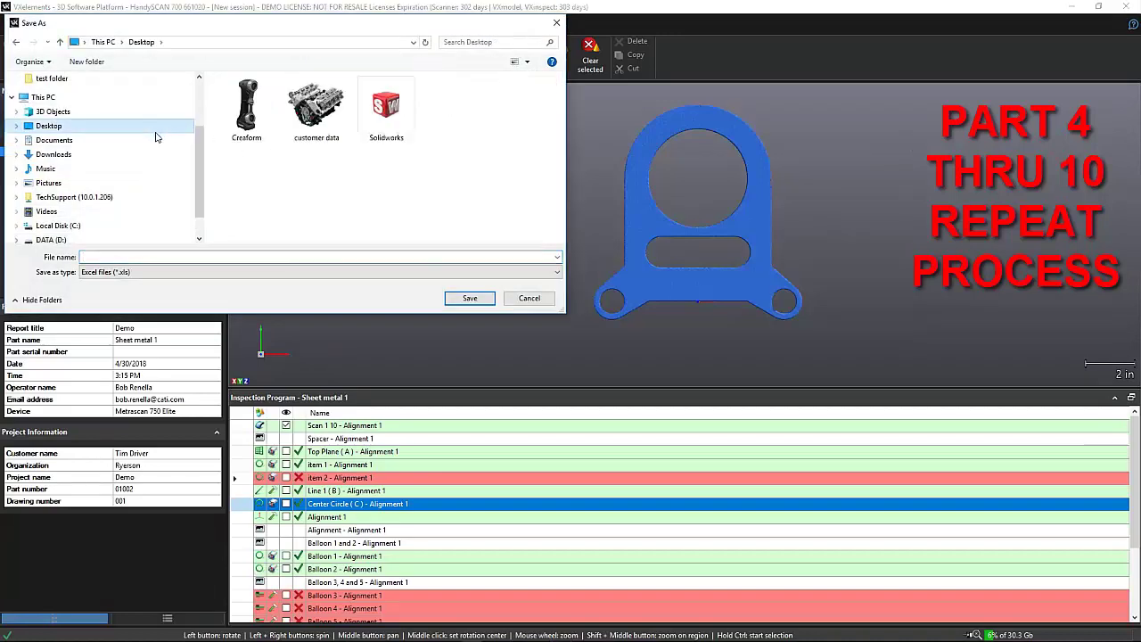
pyautogui.click(134, 255)
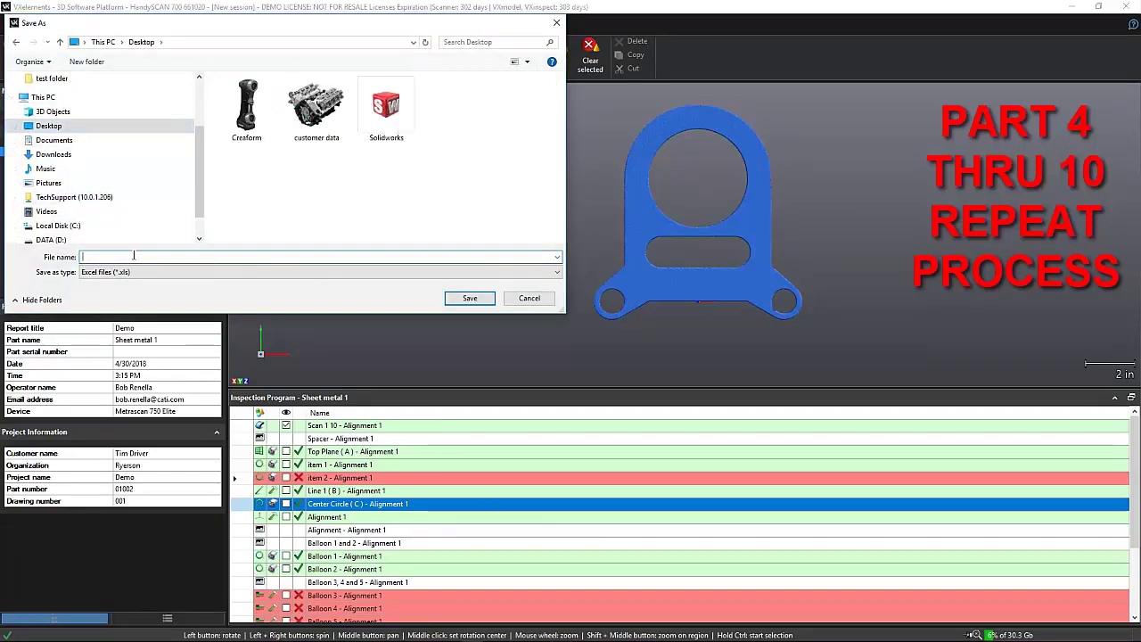
pyautogui.write('mul')
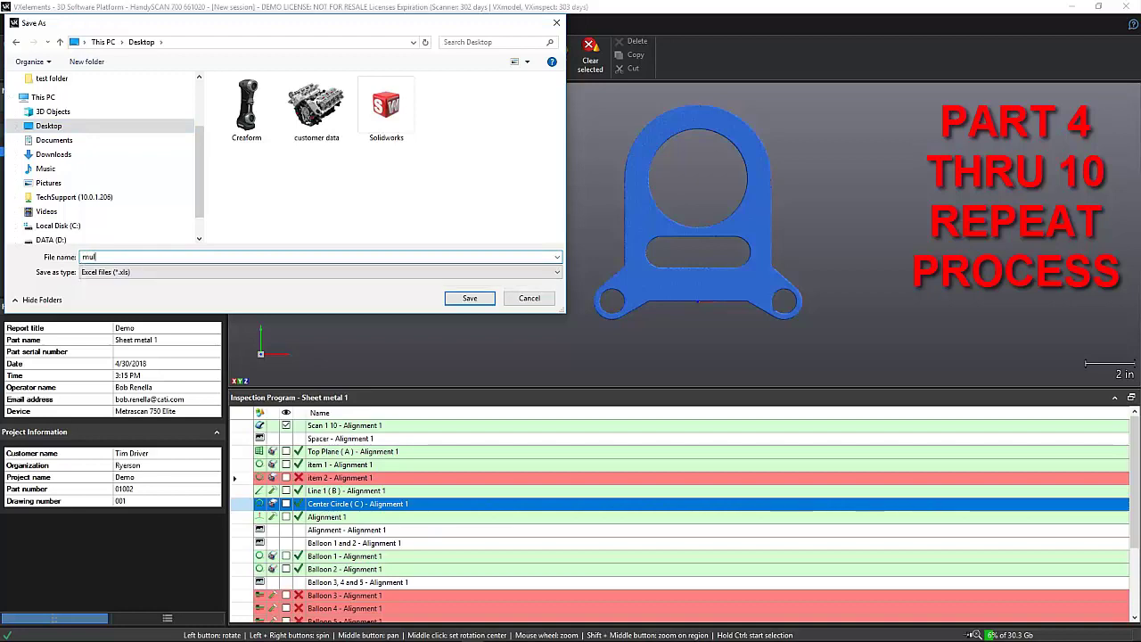
pyautogui.write('tiple')
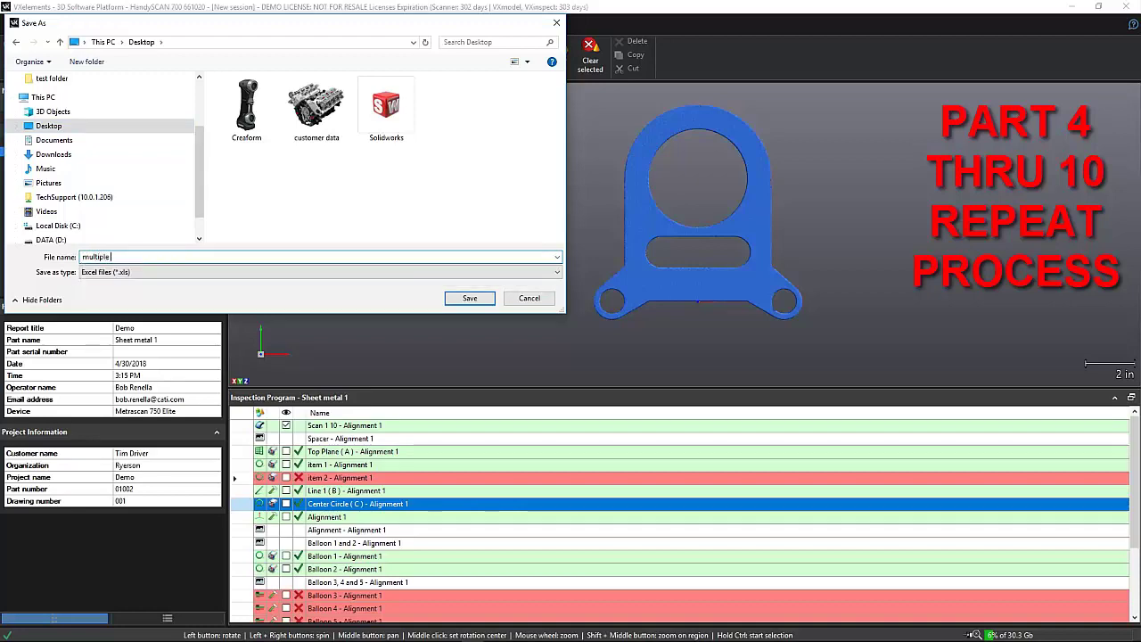
pyautogui.press('Return')
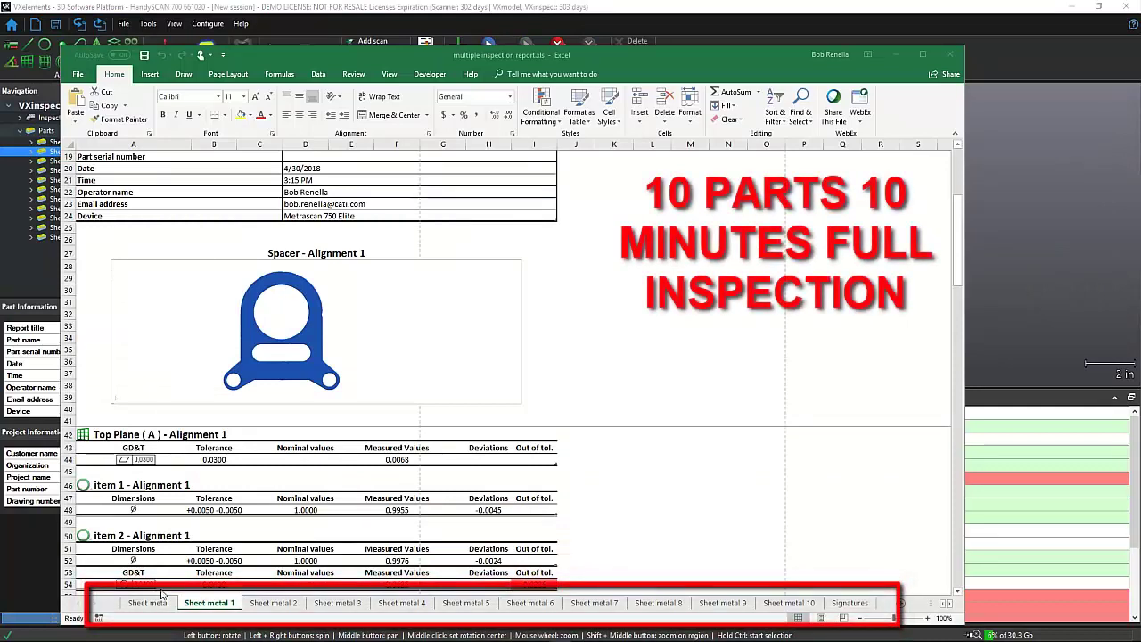
# Step through the Sheet metal 2 to Sheet metal 10 sheets in the workbook.
pyautogui.click(263, 606)
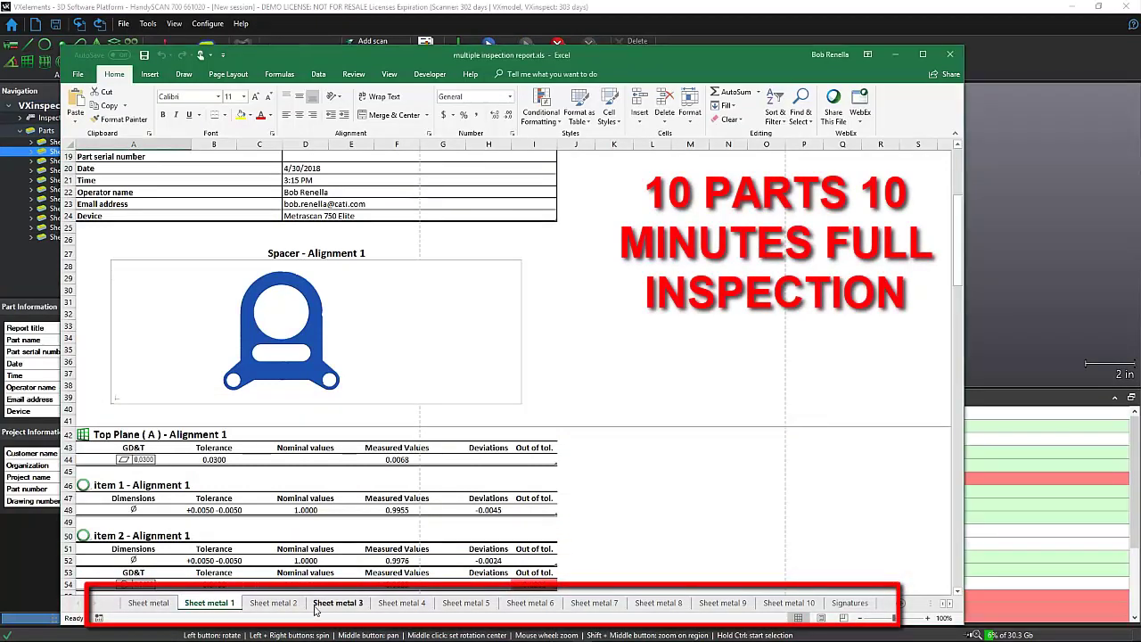
pyautogui.click(415, 614)
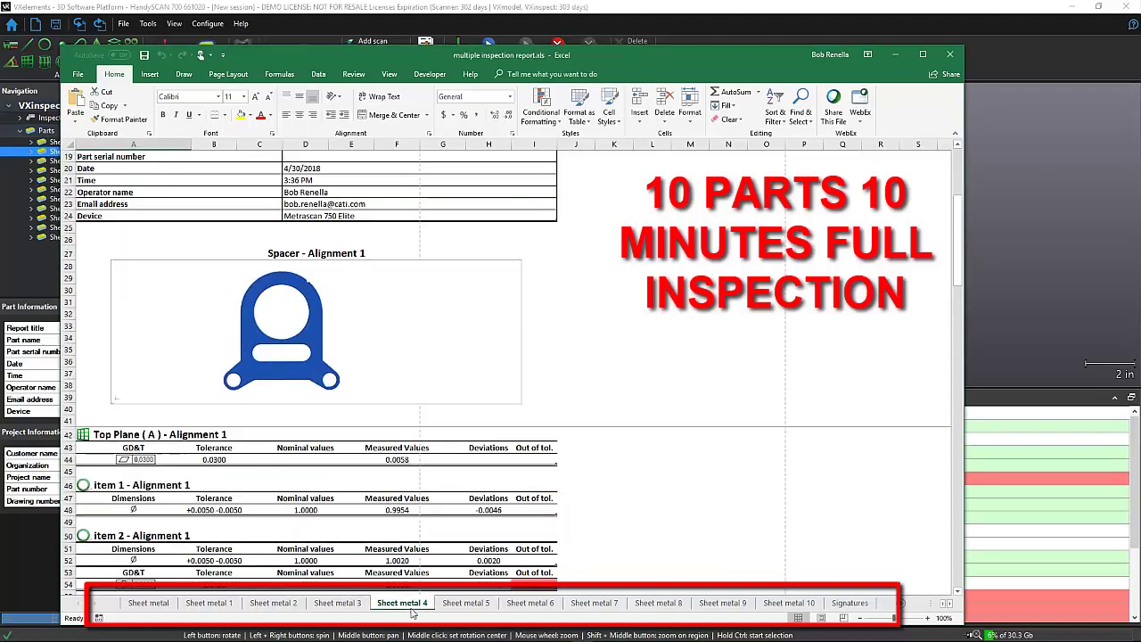
pyautogui.click(468, 612)
pyautogui.click(519, 612)
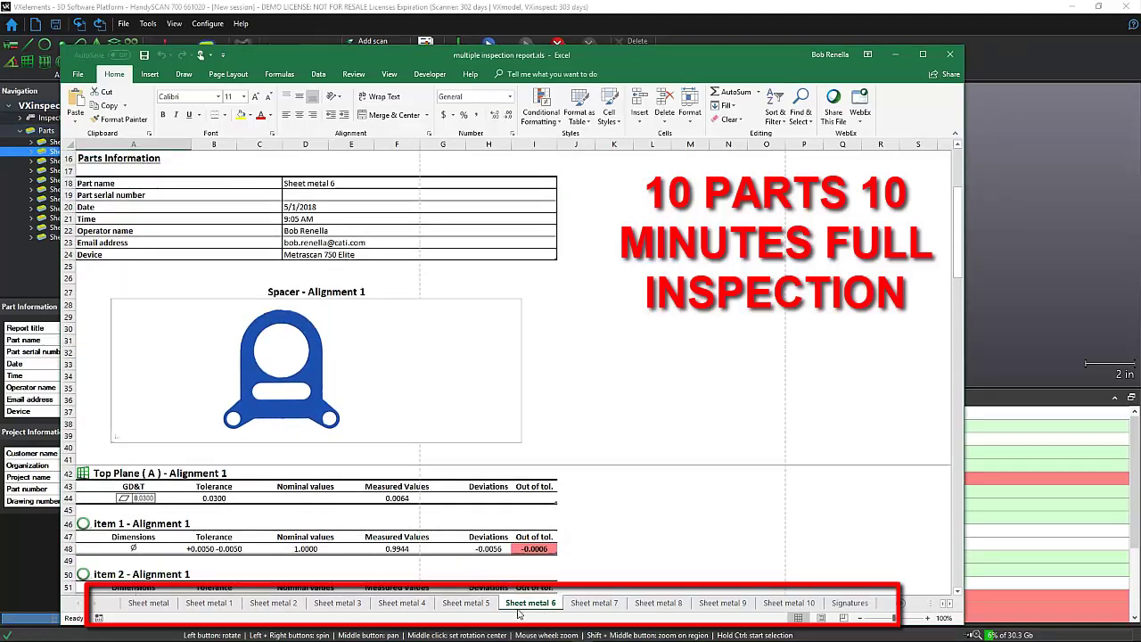
pyautogui.click(592, 611)
pyautogui.click(658, 611)
pyautogui.click(713, 614)
pyautogui.click(768, 612)
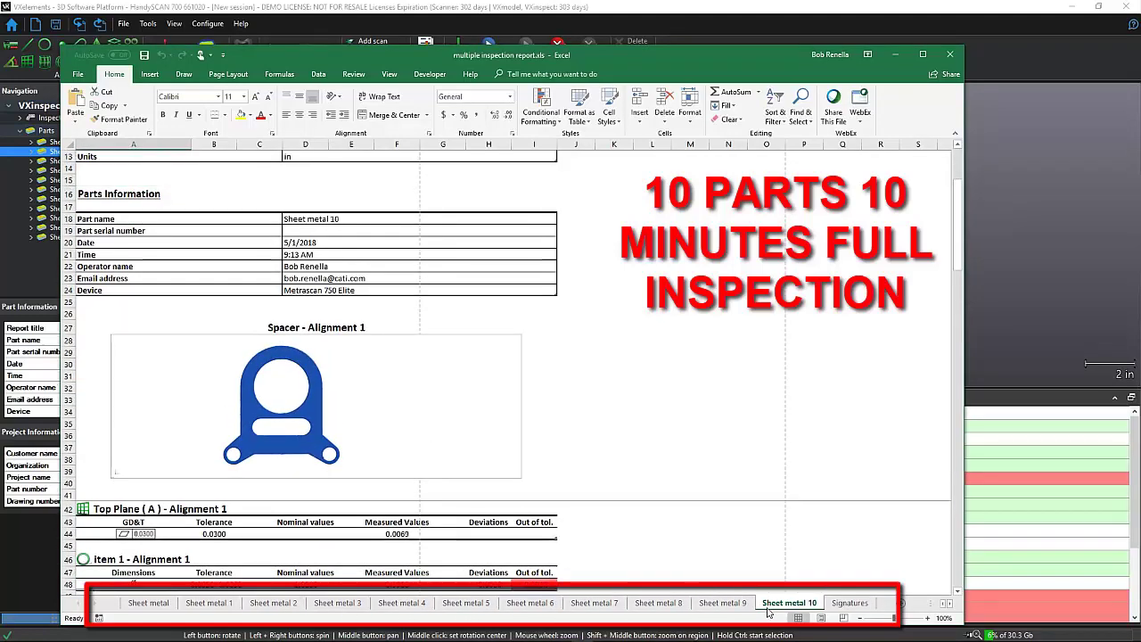